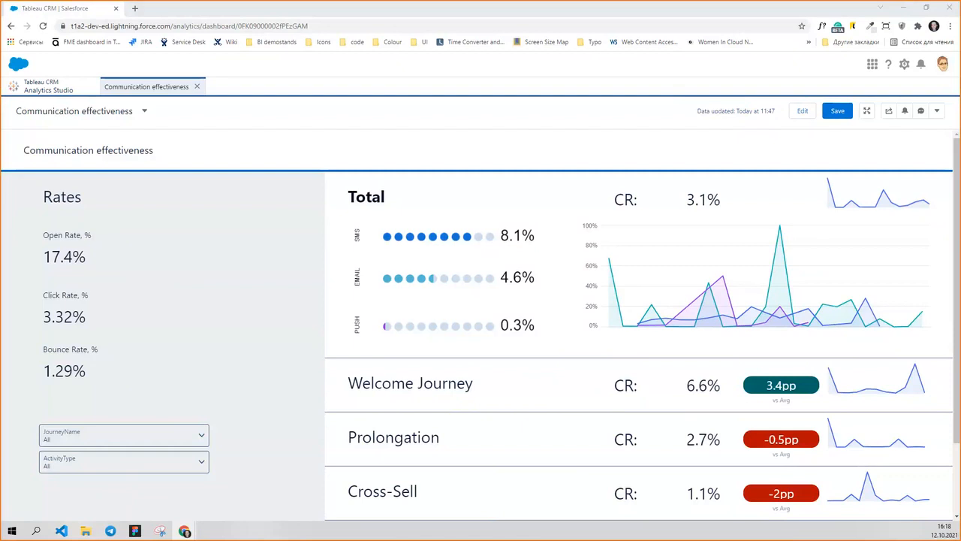
Expand the Cross-Sell journey, then explore its EMAIL conversion rate in a new lens and review the applied filters.
left_click(318, 107)
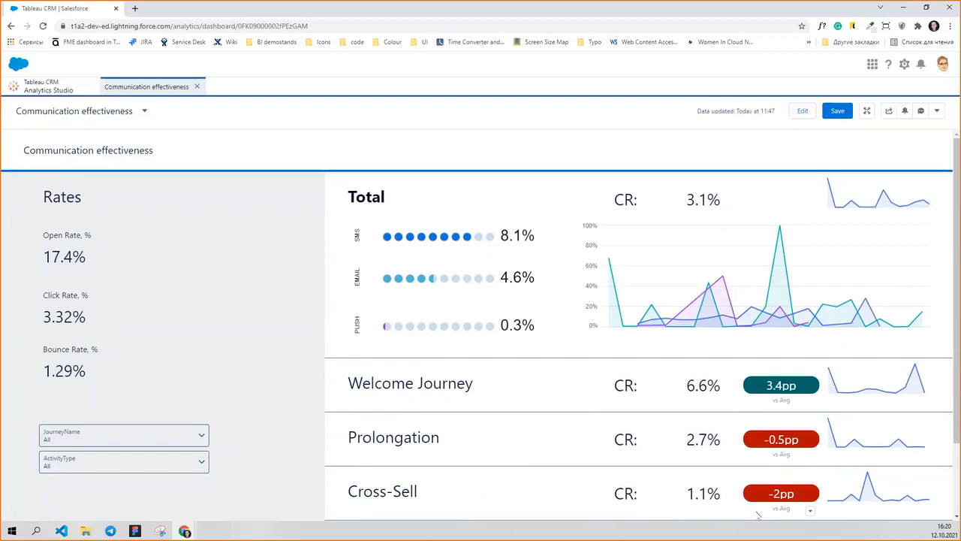
left_click(402, 500)
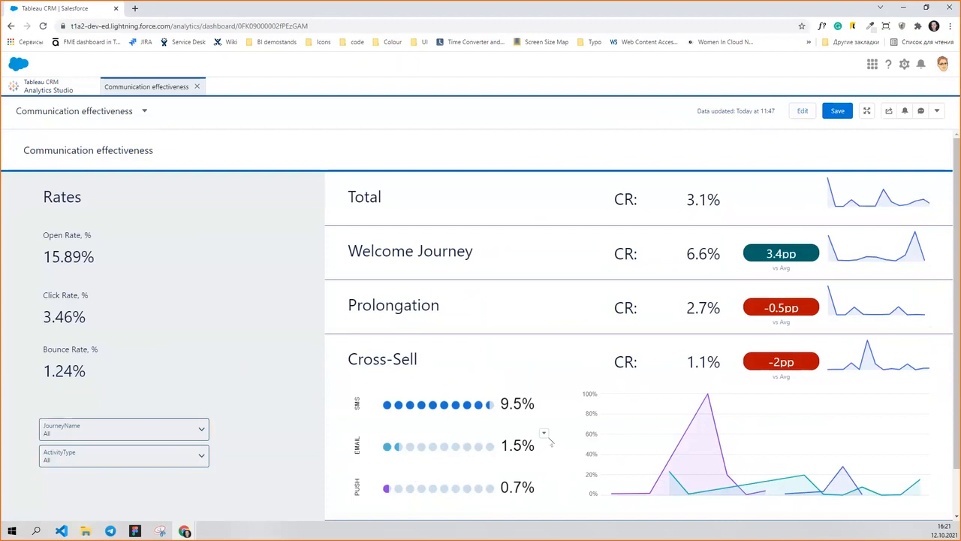
left_click(542, 434)
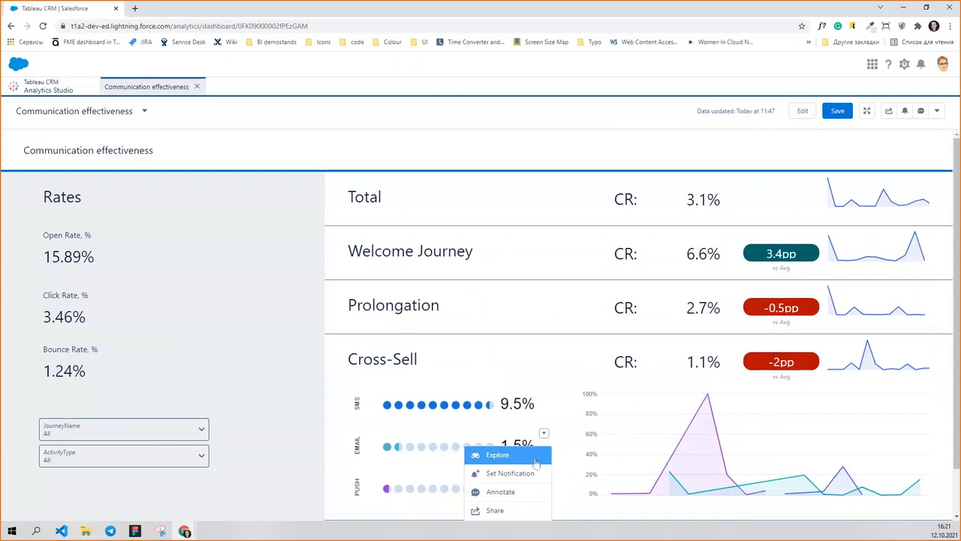
left_click(535, 463)
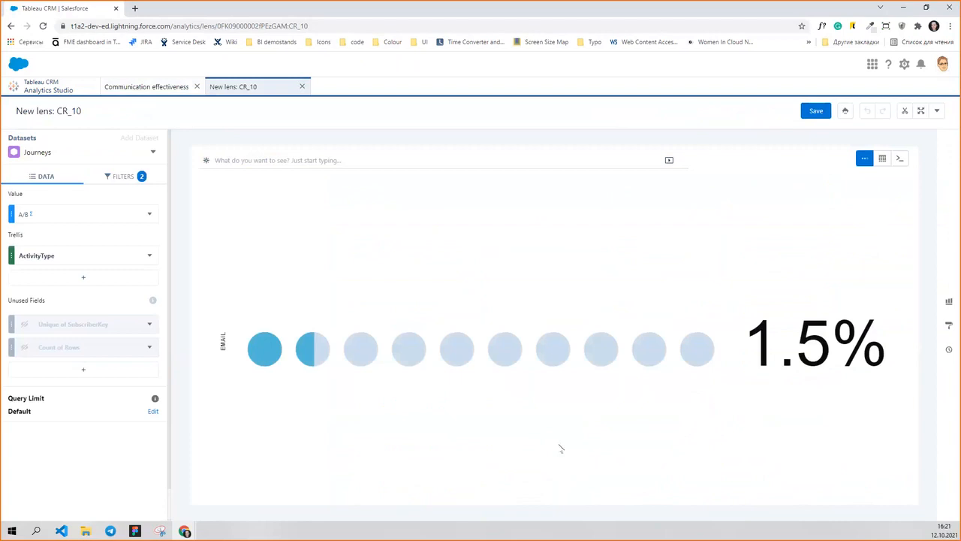
left_click(123, 175)
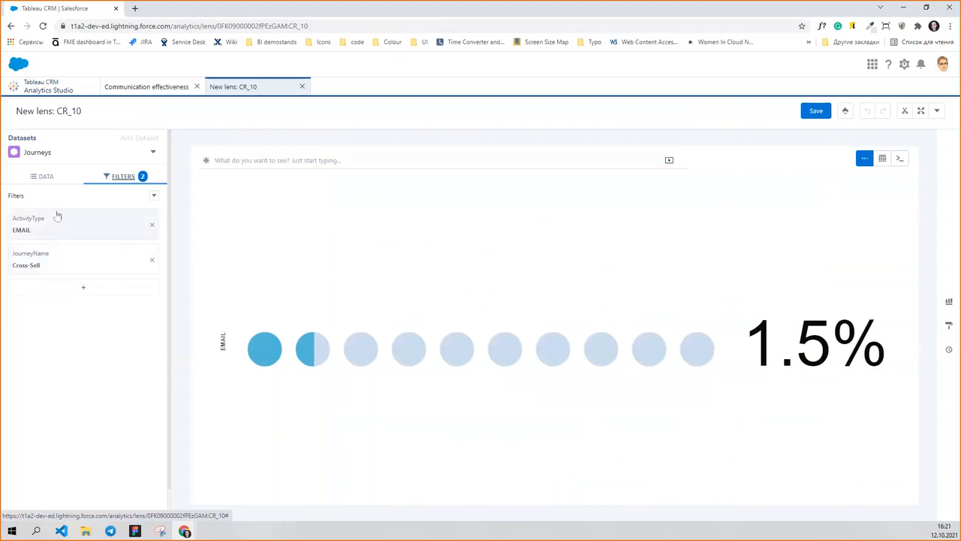
left_click(42, 176)
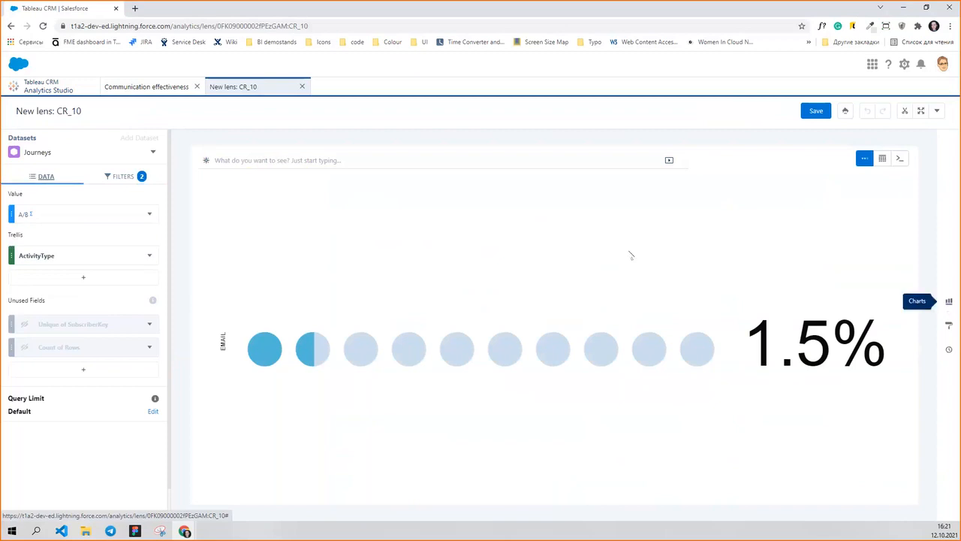
Change the lens visualization to a bar chart, then display its data as a table.
left_click(949, 303)
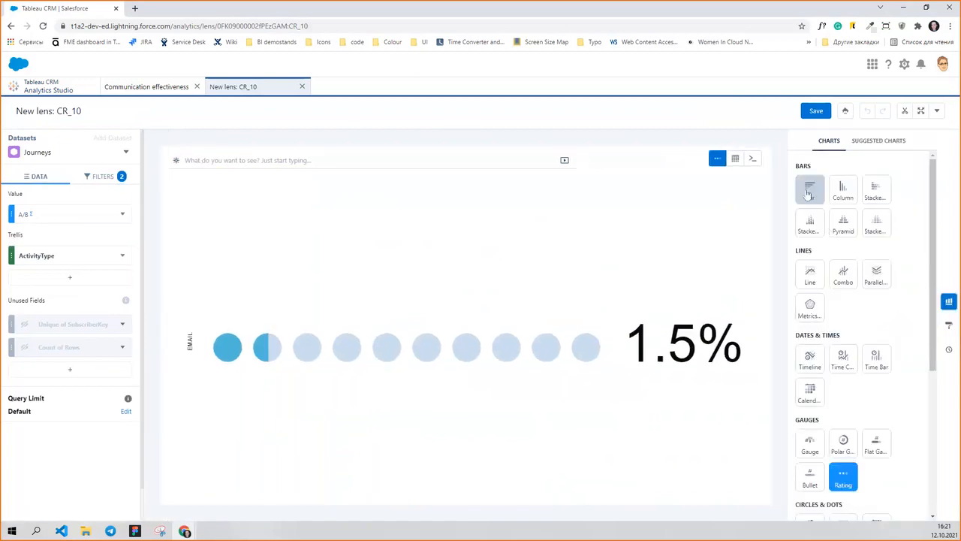
left_click(809, 192)
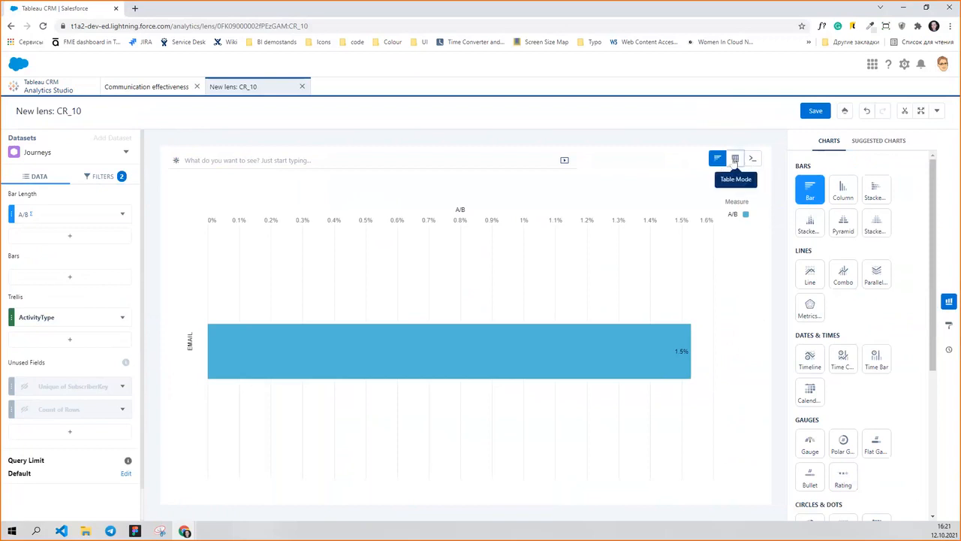
left_click(736, 159)
left_click(717, 197)
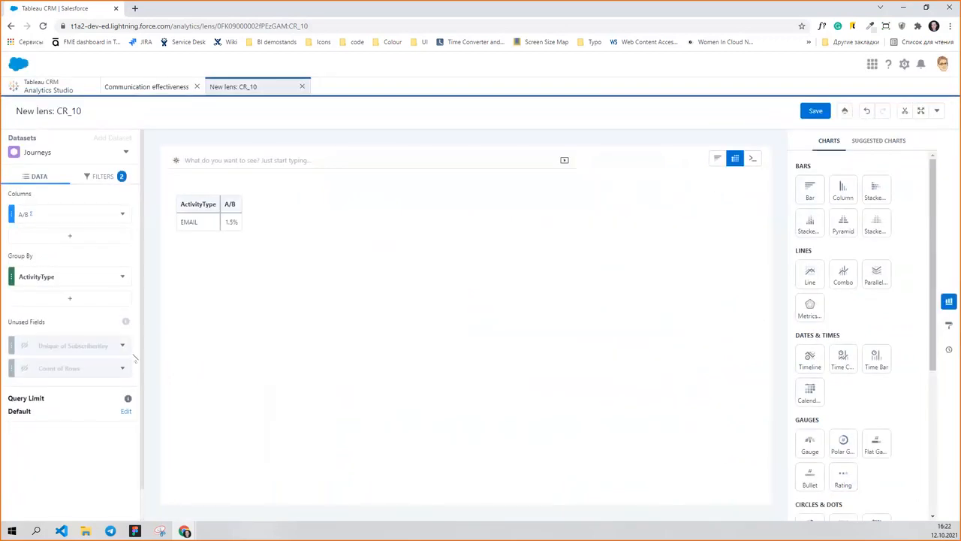
Unhide the unused Unique of SubscriberKey and Count of Rows fields as table columns.
left_click(122, 345)
left_click(131, 371)
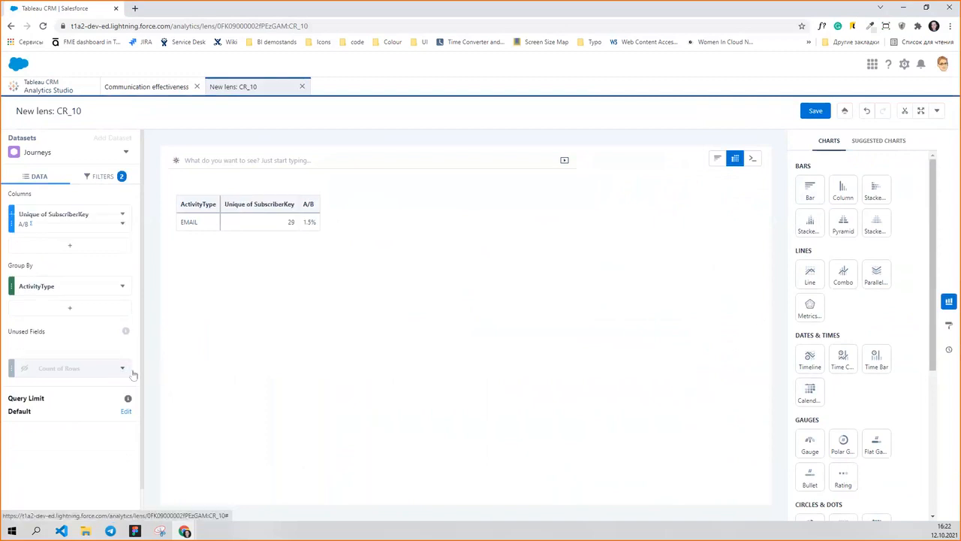
left_click(122, 368)
left_click(133, 394)
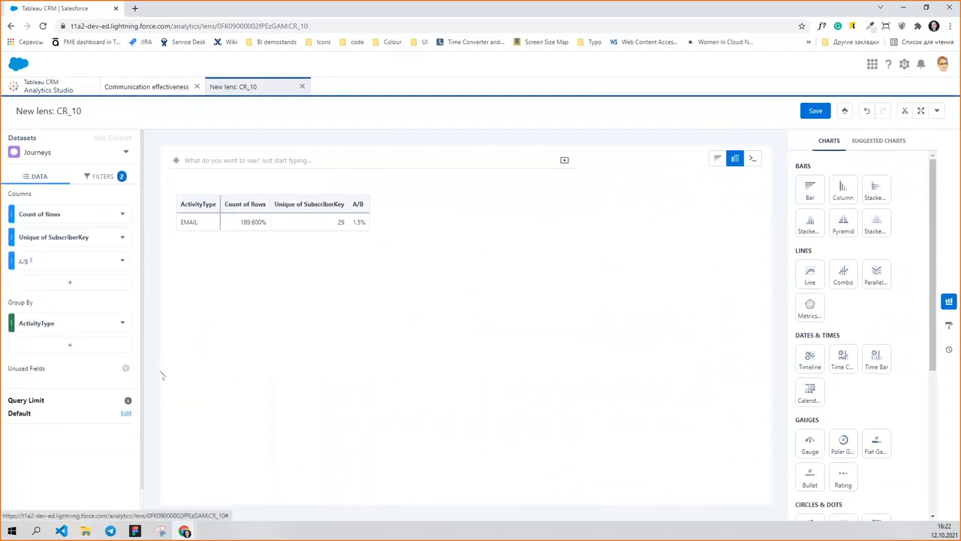
Delete the A/B and Unique of SubscriberKey columns from the table.
left_click(121, 260)
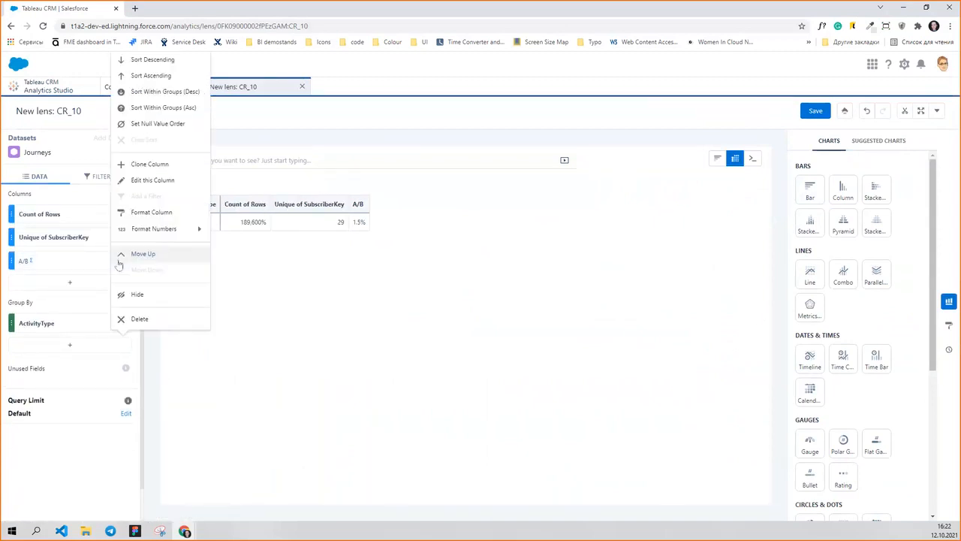
left_click(139, 319)
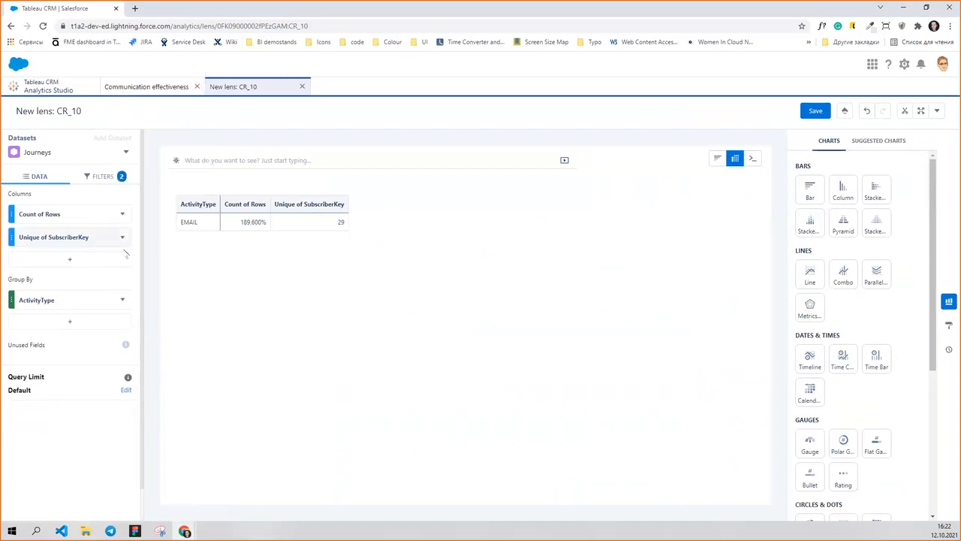
left_click(122, 238)
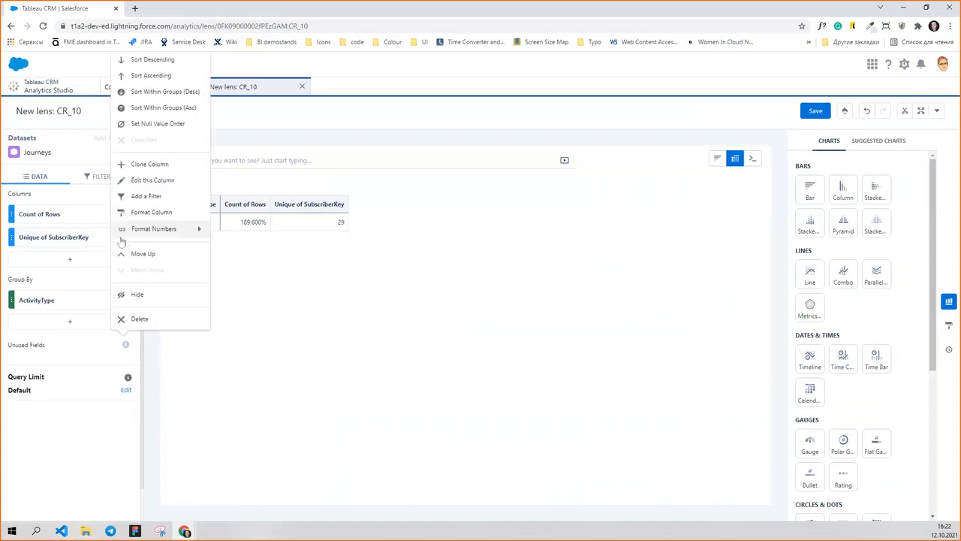
left_click(140, 319)
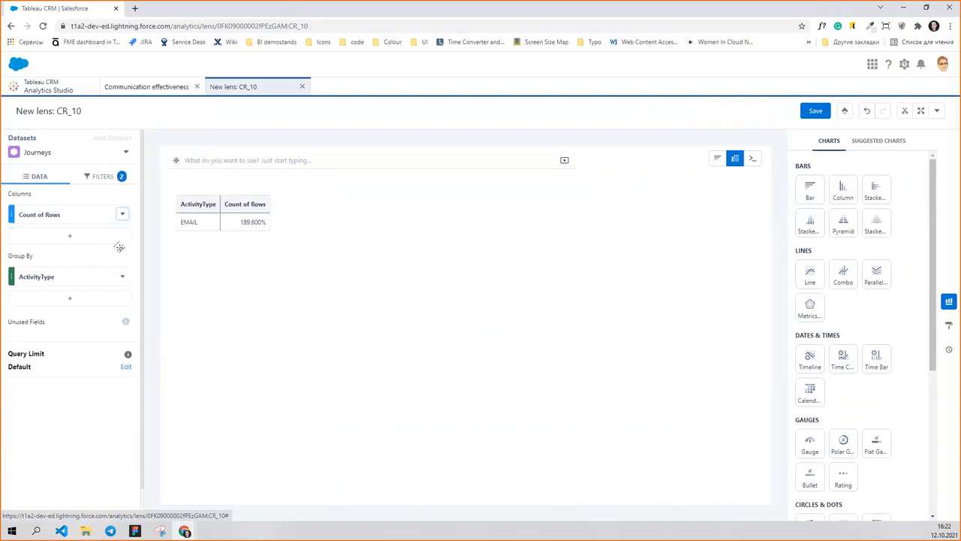
Set the number format of the Count of Rows column to Number (1,235).
left_click(120, 215)
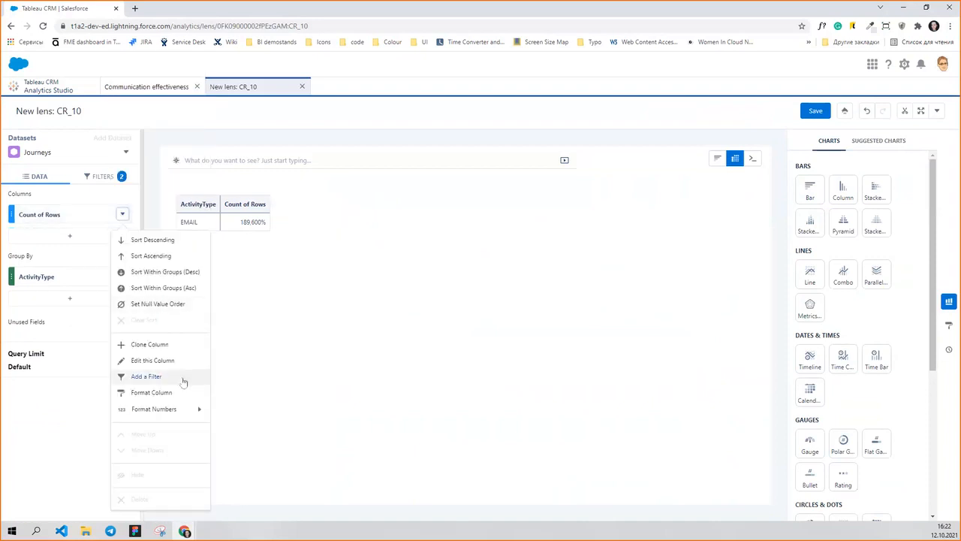
mouse_move(168, 415)
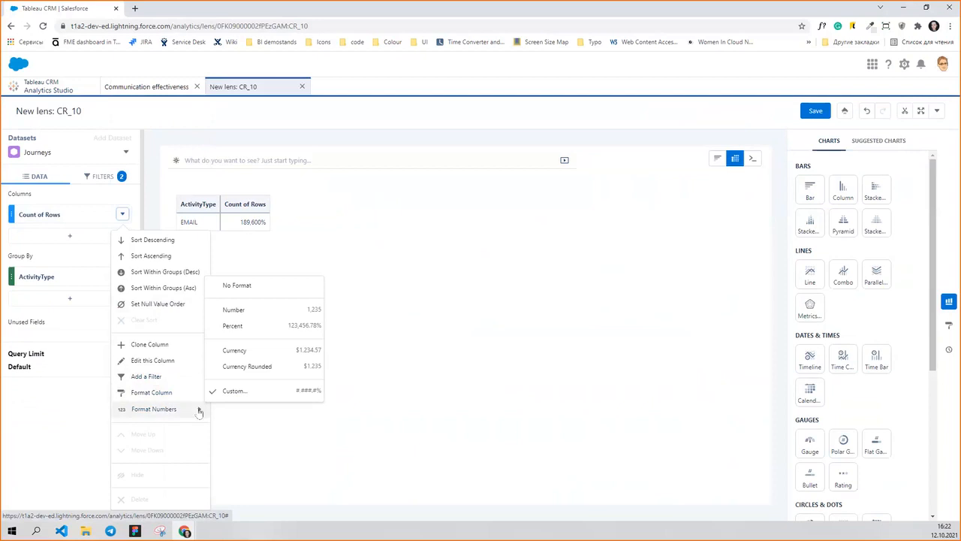
left_click(268, 309)
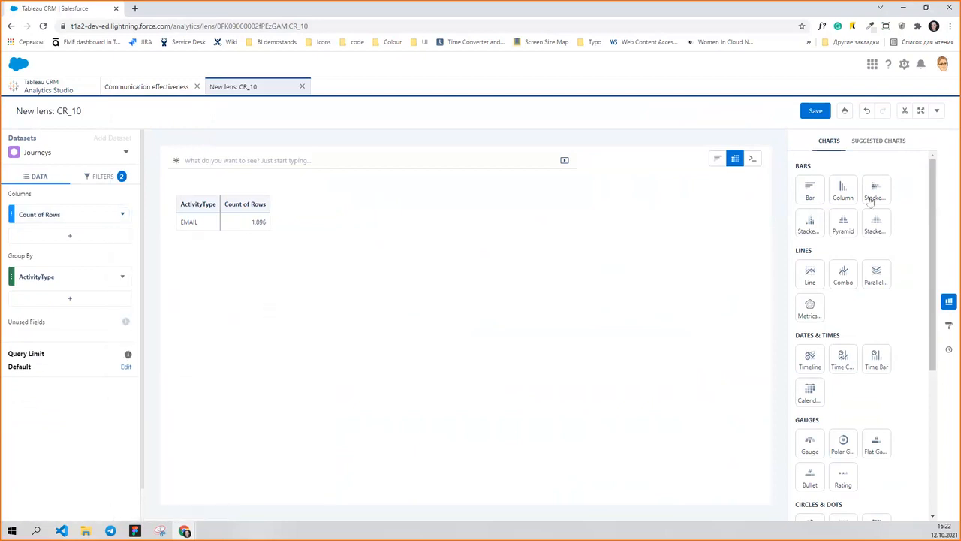
Switch the table back to a bar chart, then change the visualization to Origami.
left_click(809, 190)
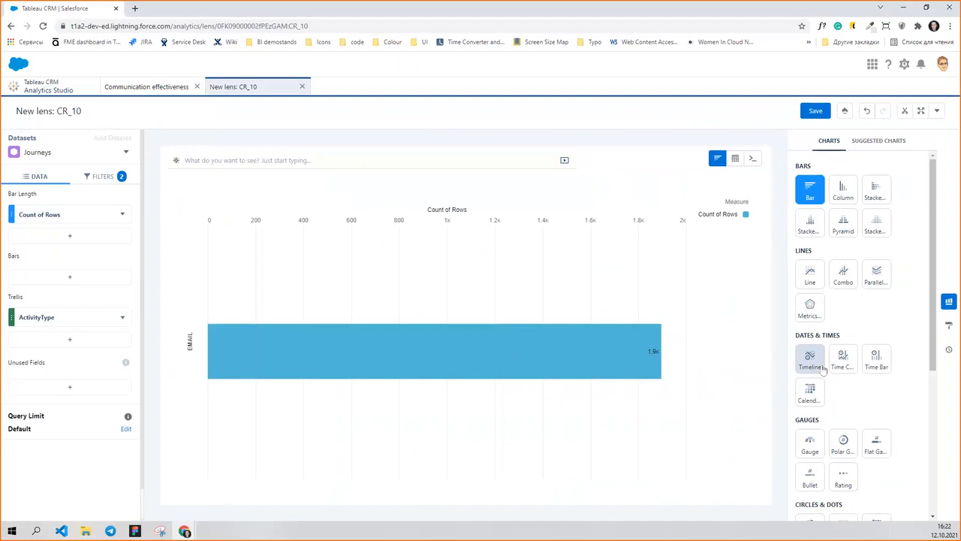
scroll(826, 357, "down", 1)
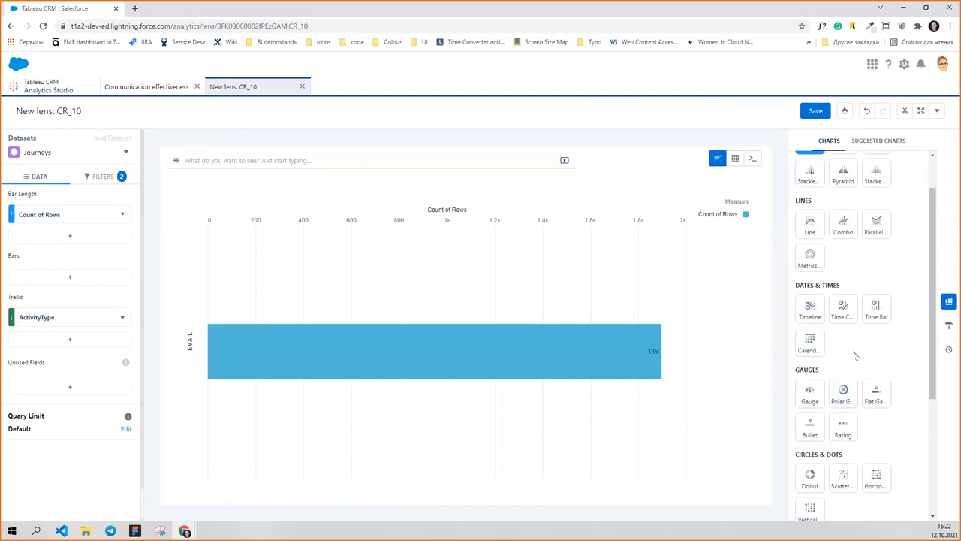
scroll(855, 359, "down", 4)
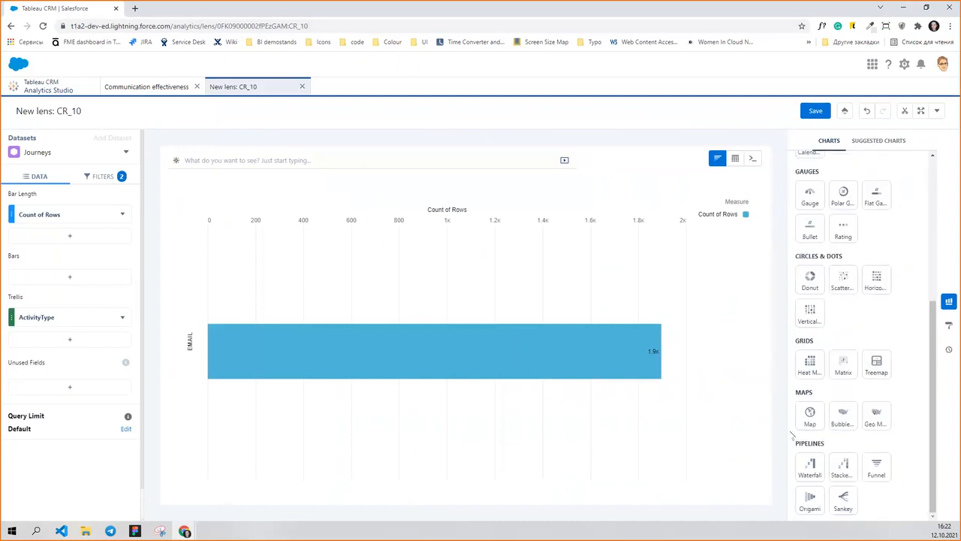
left_click(809, 500)
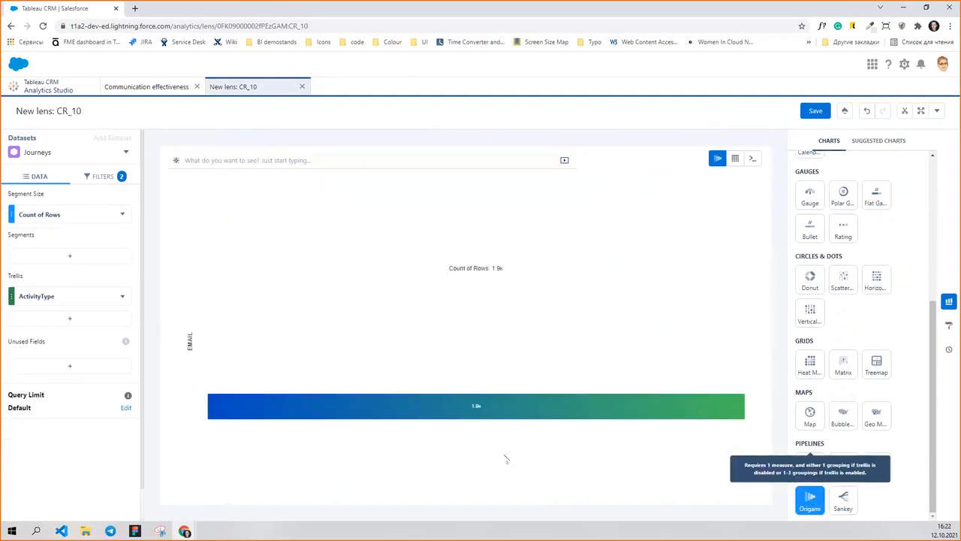
left_click(948, 301)
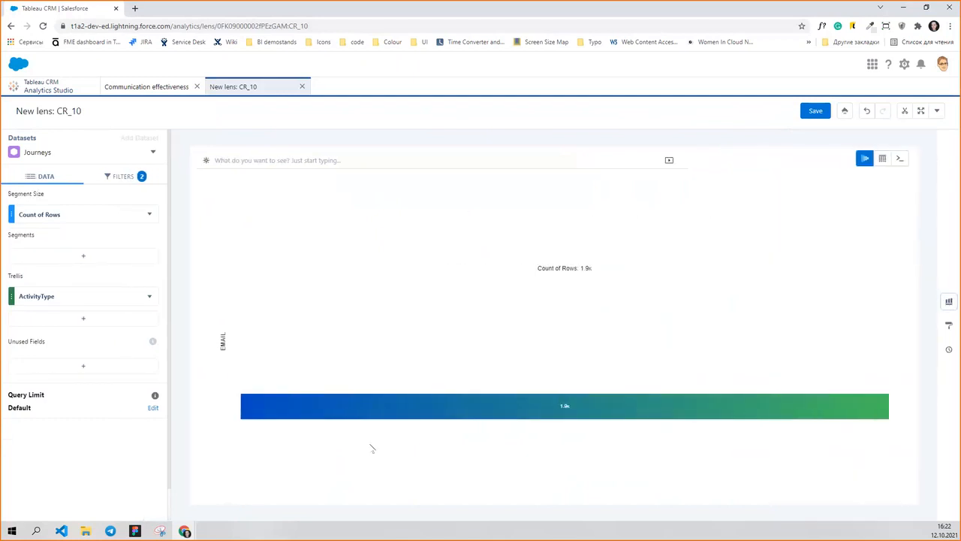
Segment the Origami chart by Event Status and change its trellis grouping to ActivityName.
left_click(79, 258)
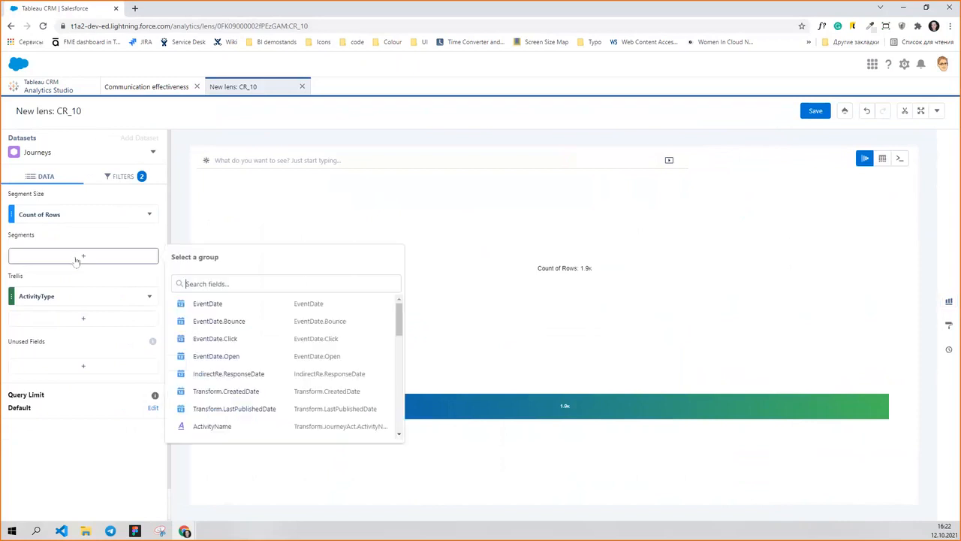
type("ум")
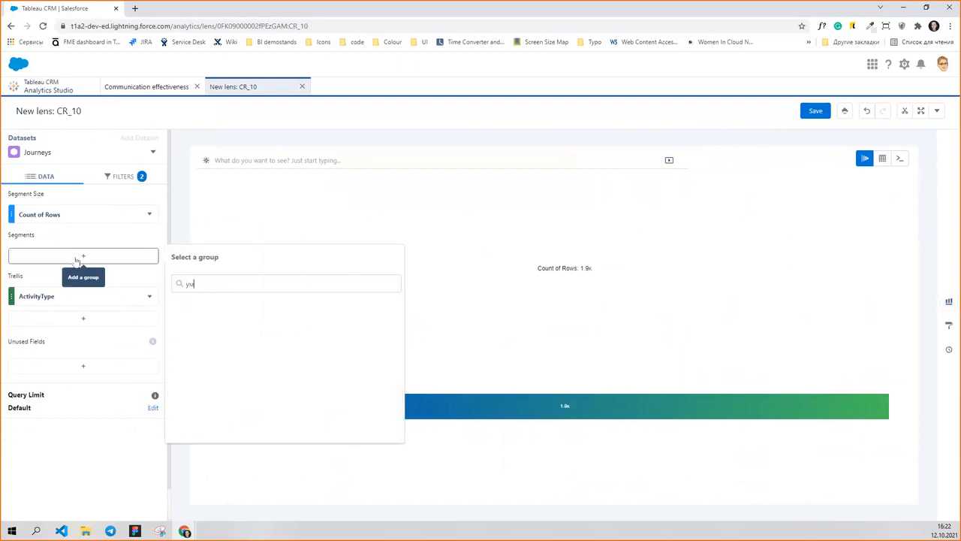
key("BackSpace")
key("BackSpace")
type("eve")
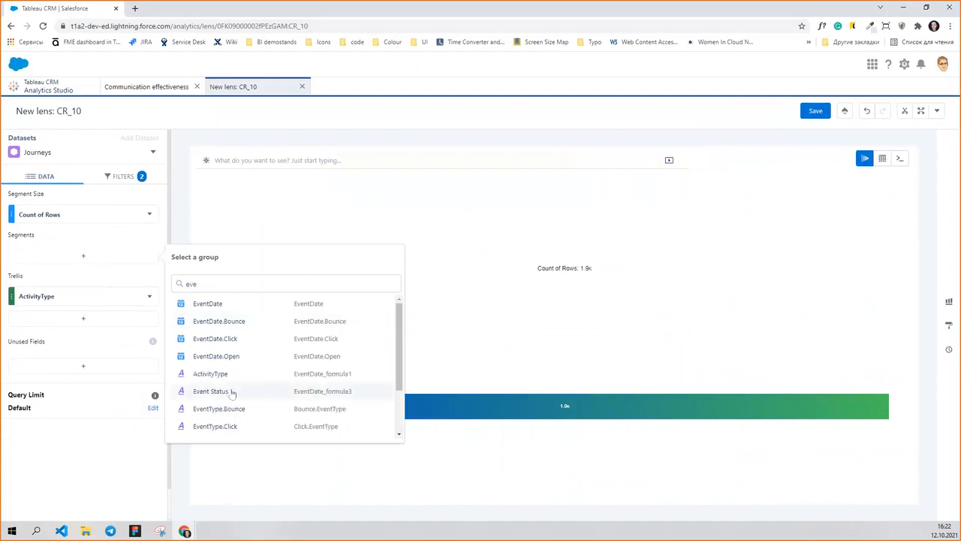
left_click(211, 391)
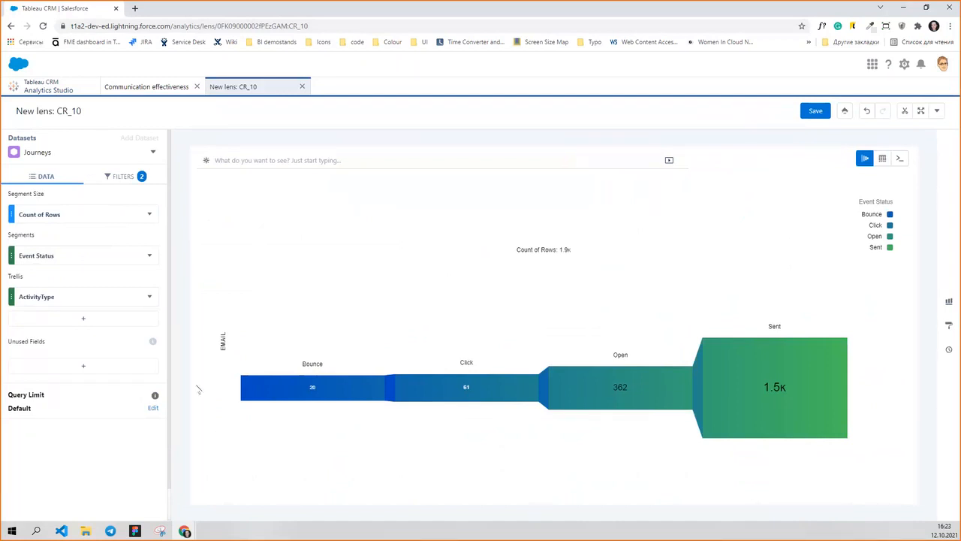
left_click(58, 301)
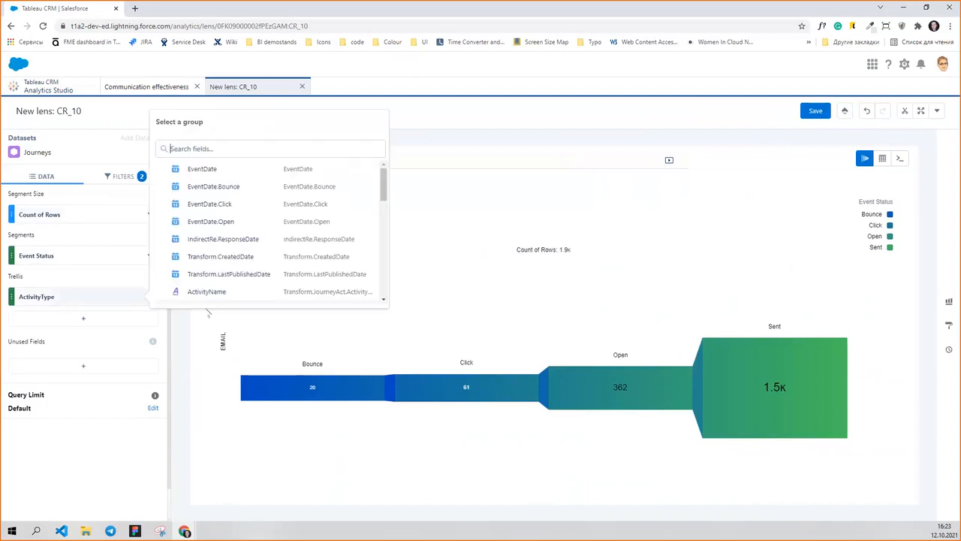
left_click(215, 293)
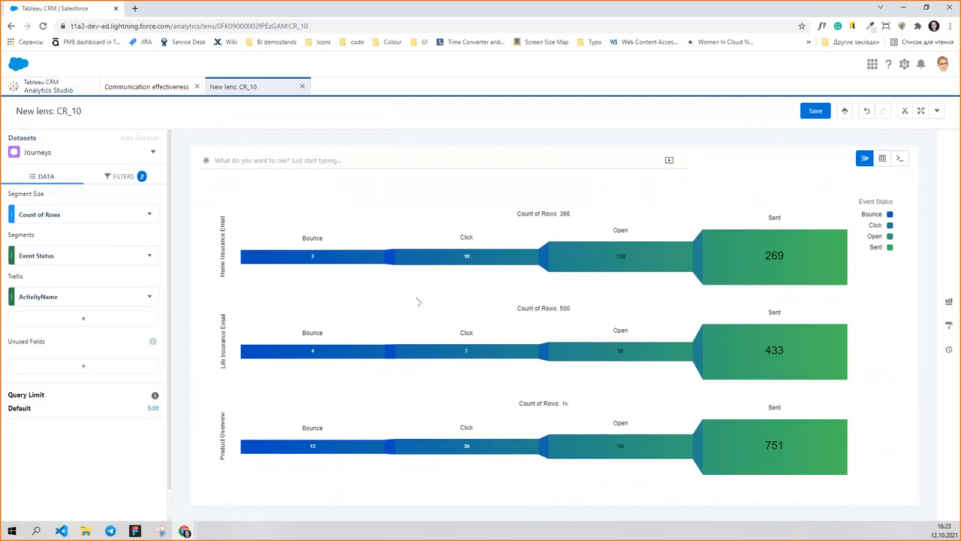
Add an ActivityName filter that limits the lens to Life Insurance Email.
left_click(114, 180)
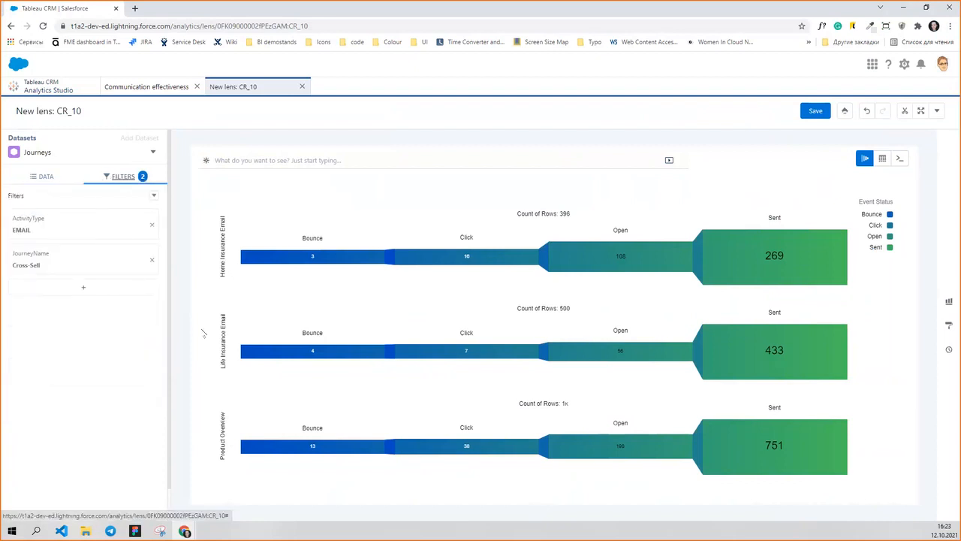
left_click(82, 292)
type("a")
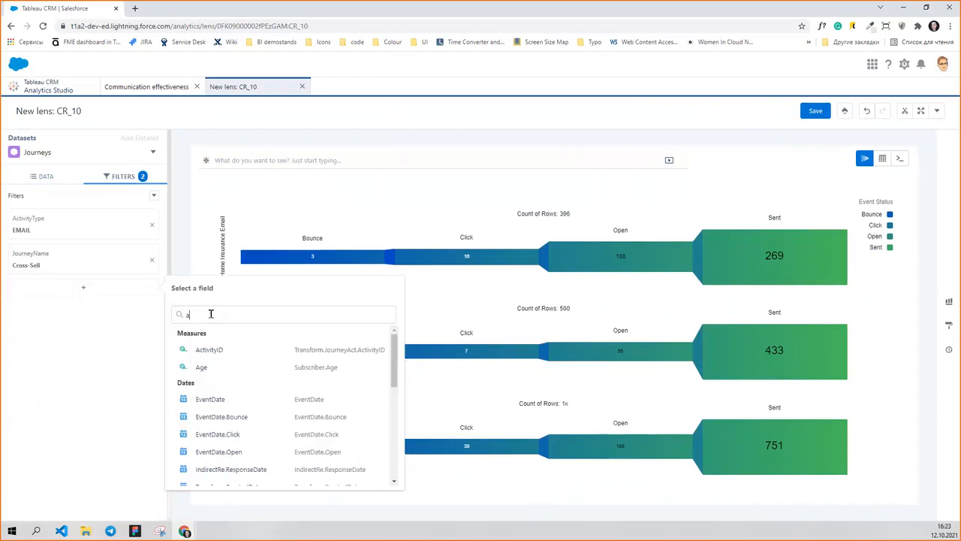
type("c")
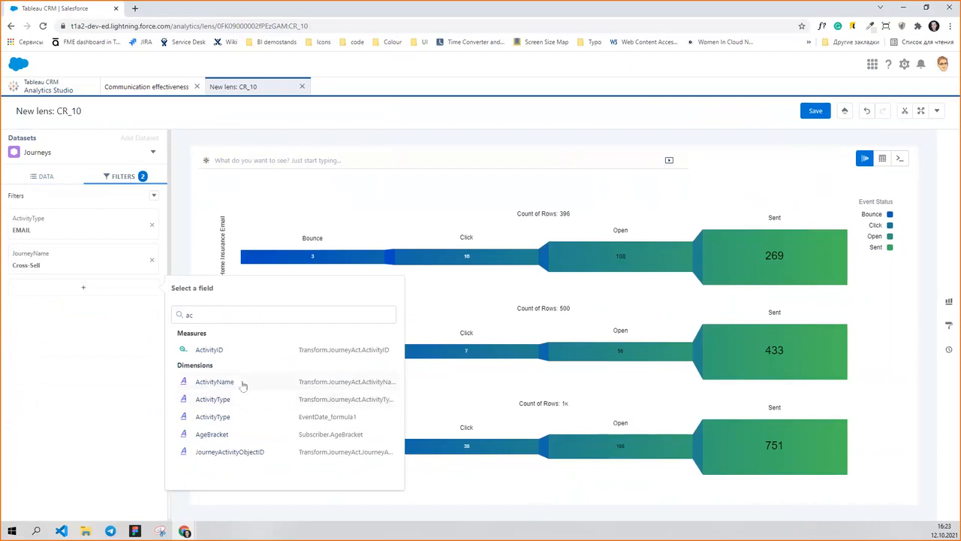
left_click(242, 385)
left_click(276, 455)
left_click(382, 486)
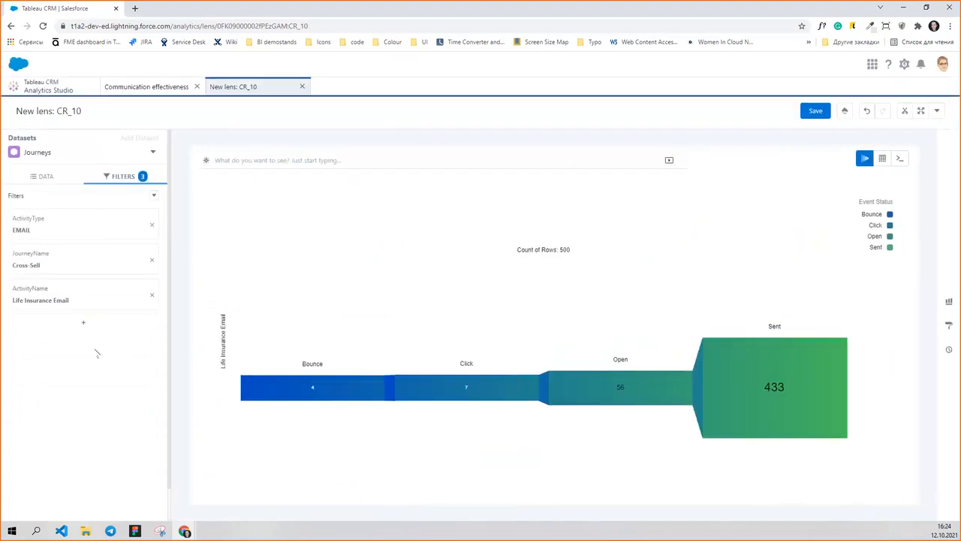
Change the lens visualization from Origami to a horizontal stacked bar chart.
left_click(33, 178)
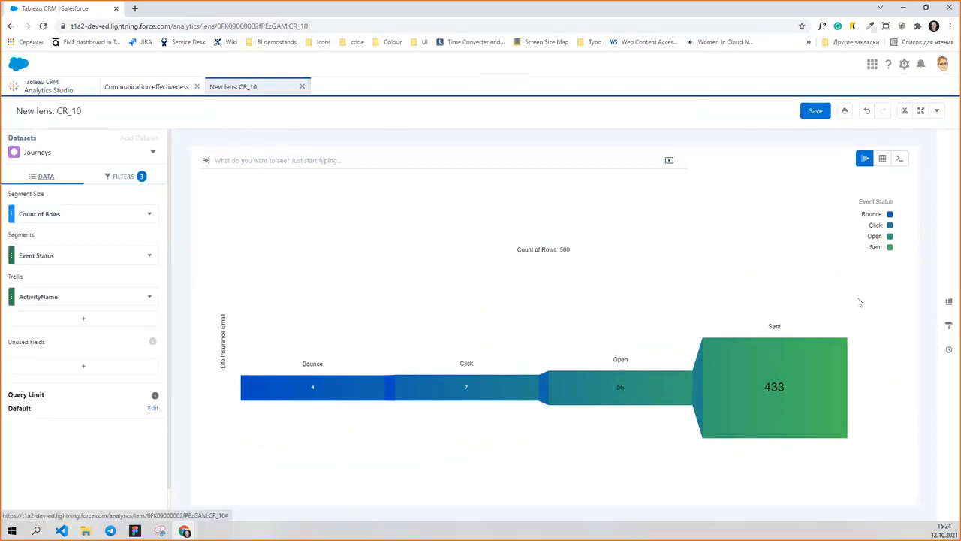
left_click(949, 301)
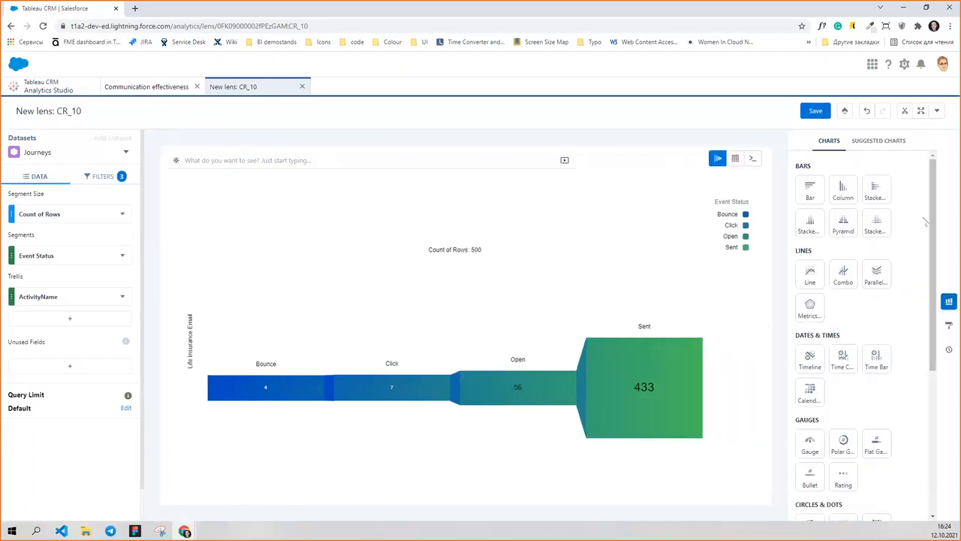
left_click(880, 192)
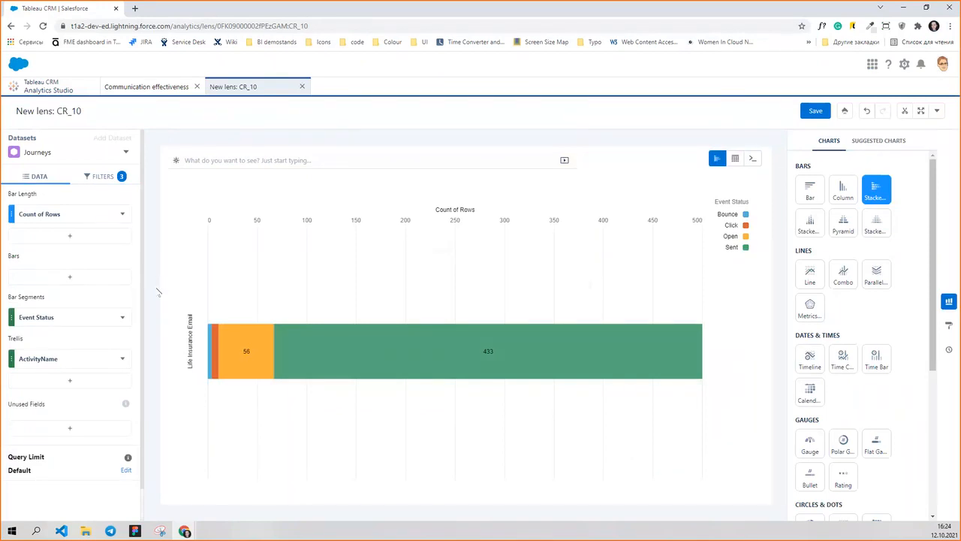
Group the bars of the stacked chart by the subscriber's Region.
left_click(92, 280)
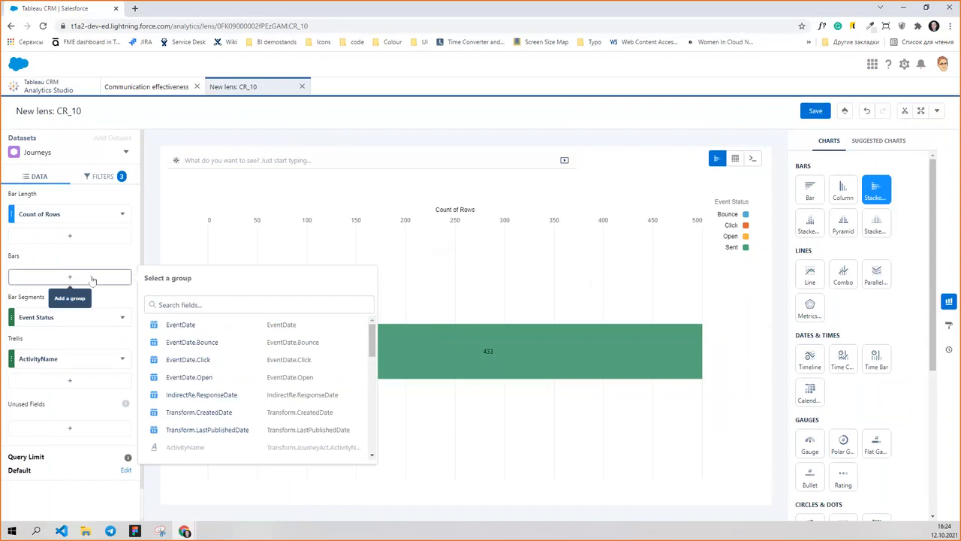
type("reg")
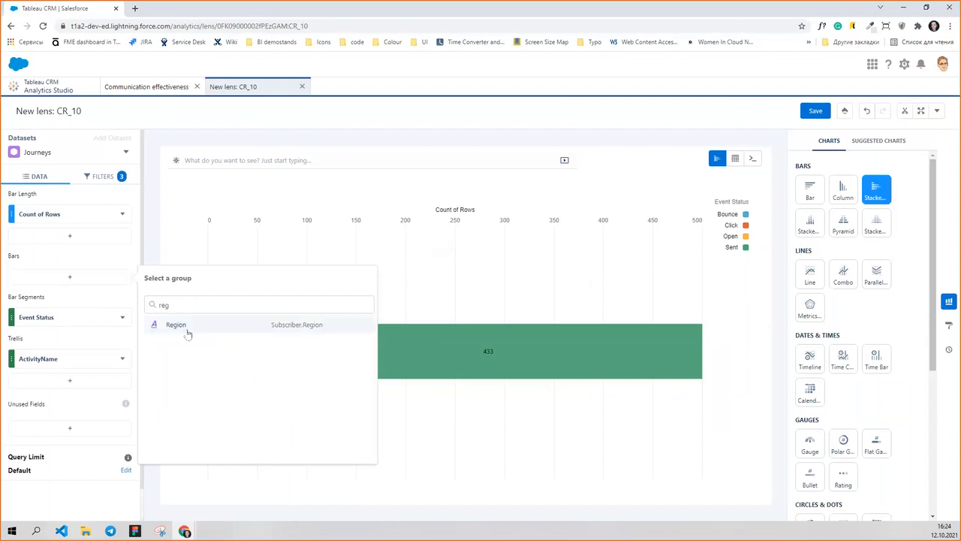
left_click(176, 324)
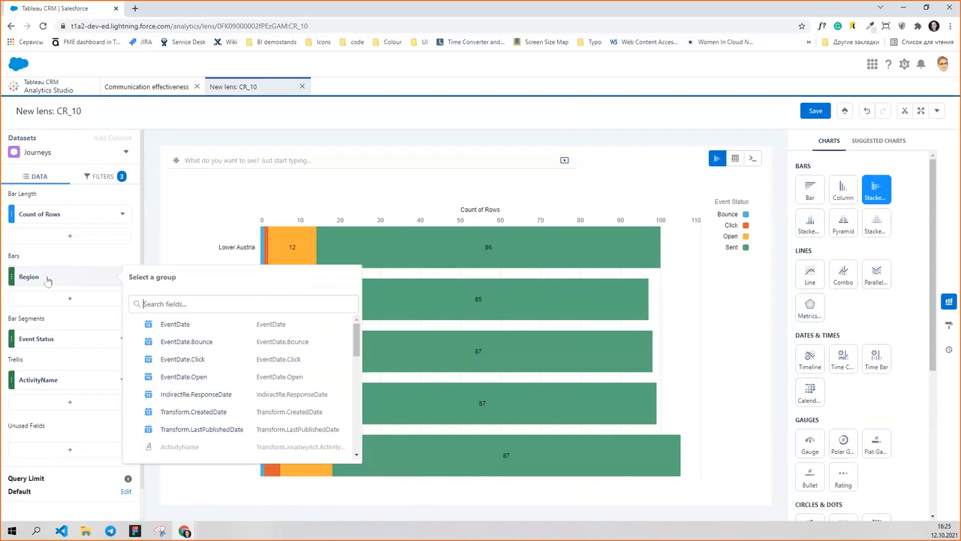
Replace the Region bar grouping with AgeBracket.
type("ag")
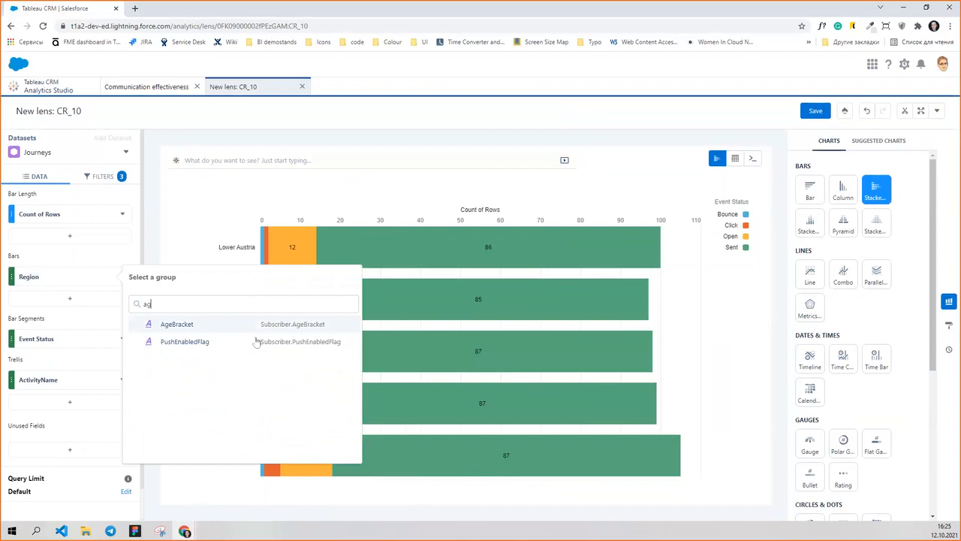
left_click(226, 326)
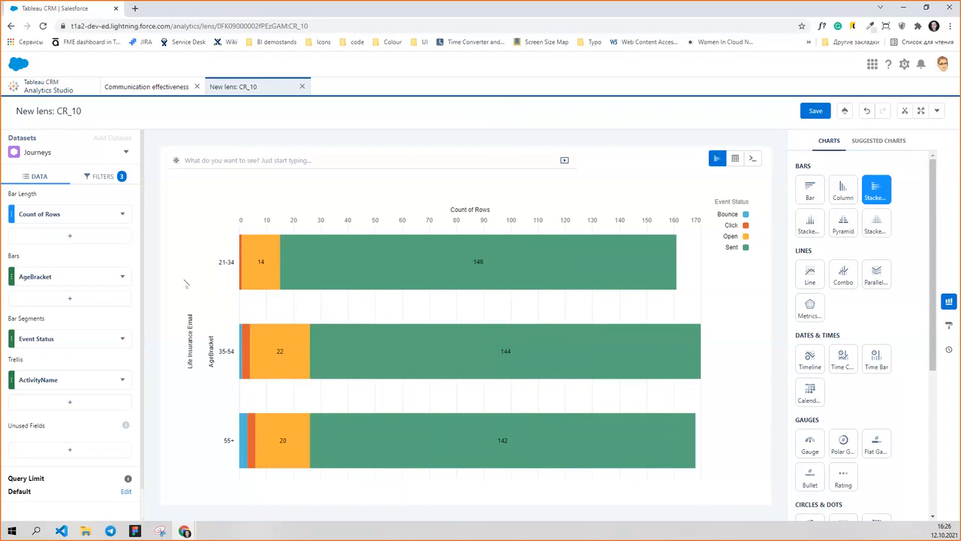
Change the bar grouping from AgeBracket to HasChildren.
left_click(57, 279)
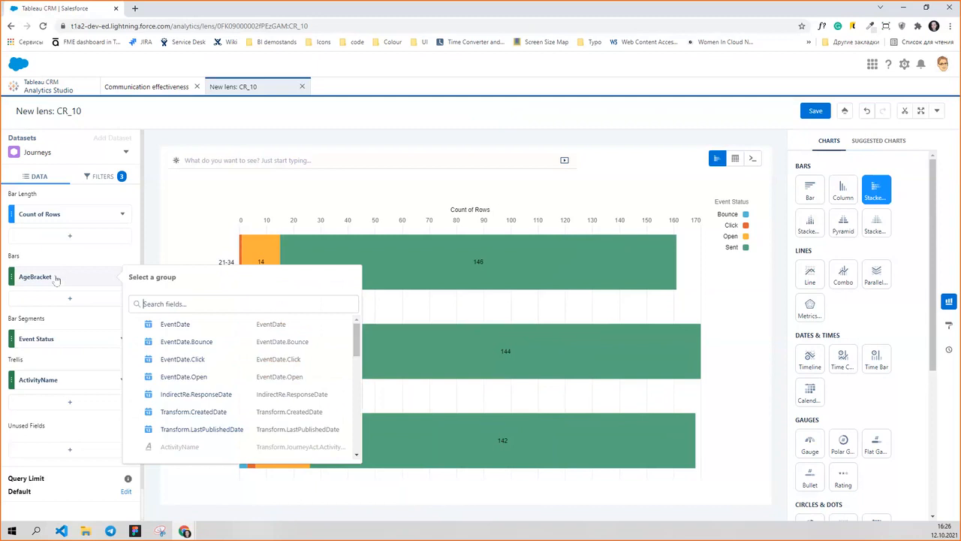
type("ha")
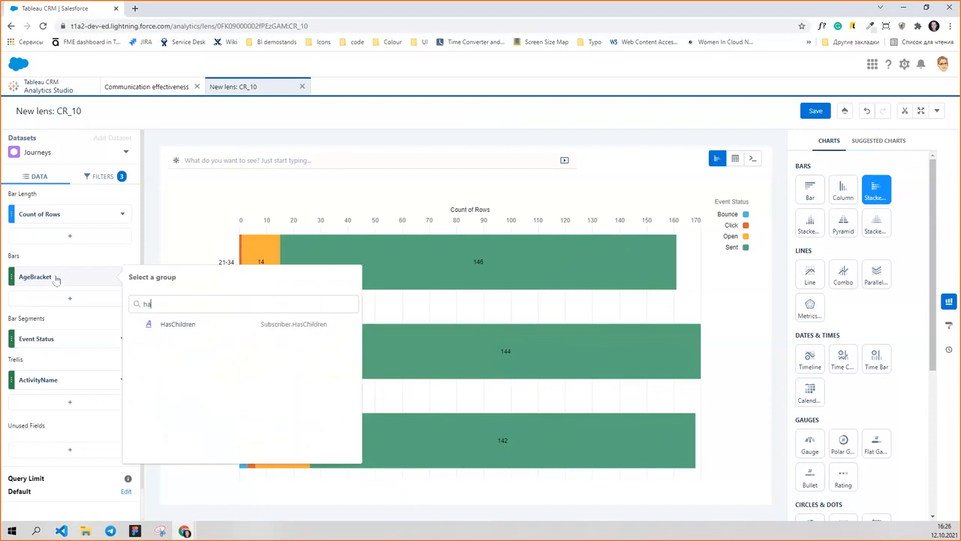
left_click(180, 324)
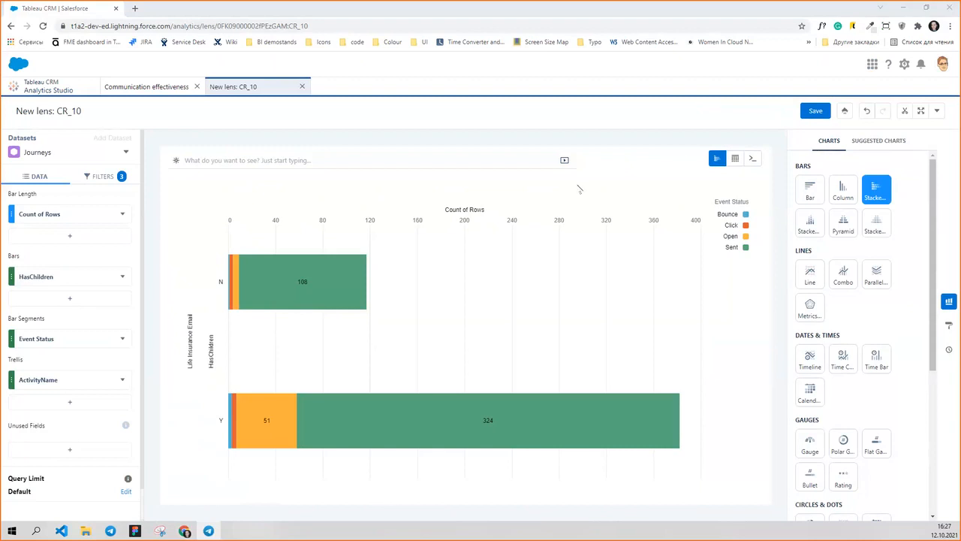
Return to the Communication effectiveness dashboard, start sharing it as a feed post, and select the responsible user as recipient.
left_click(160, 88)
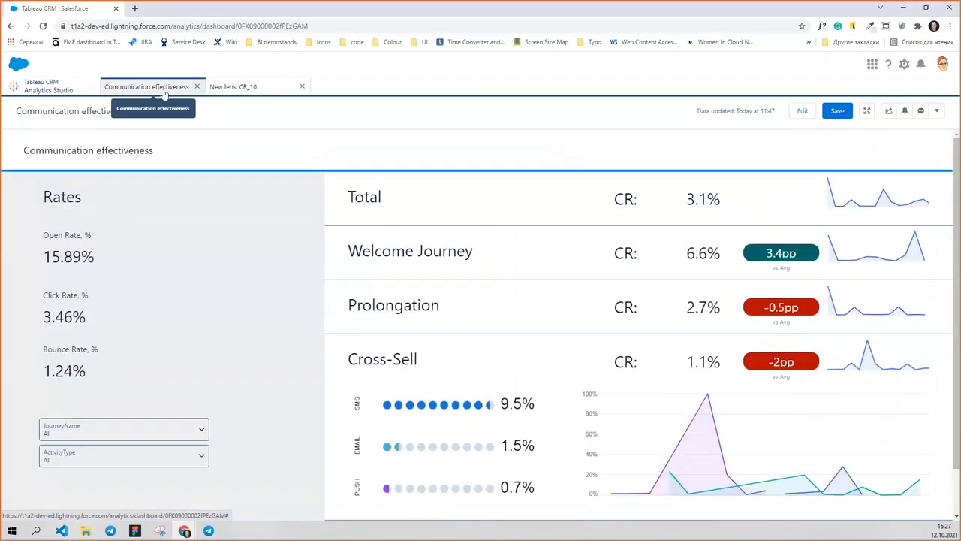
left_click(887, 111)
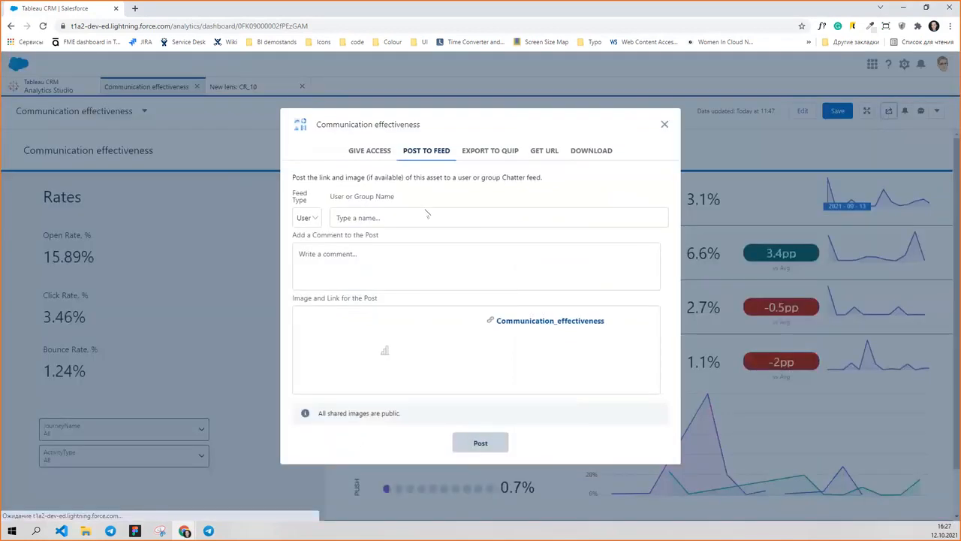
left_click(406, 213)
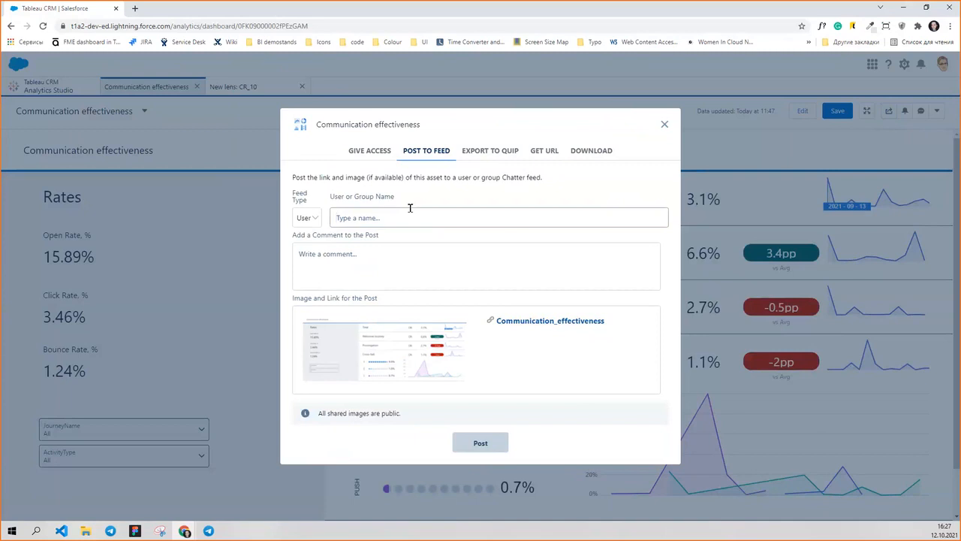
type("eri")
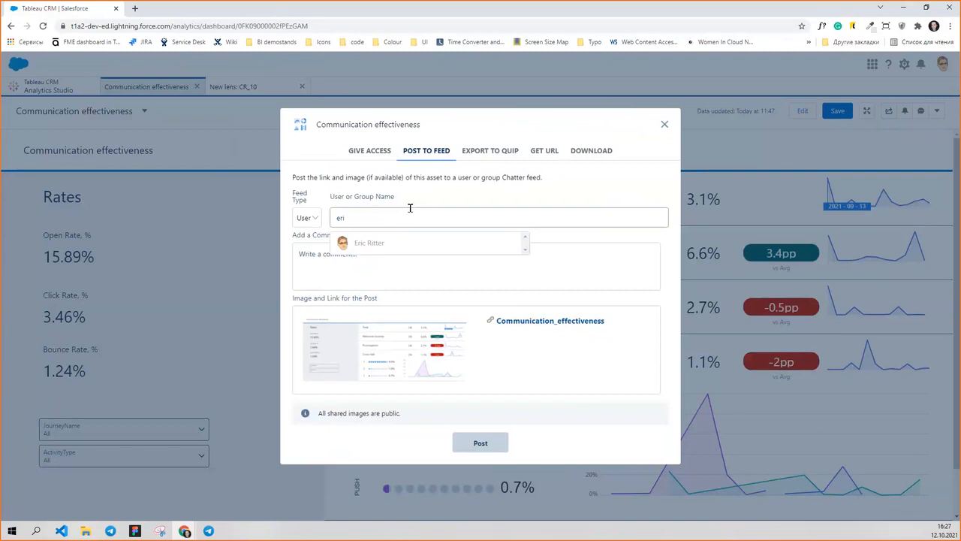
left_click(359, 242)
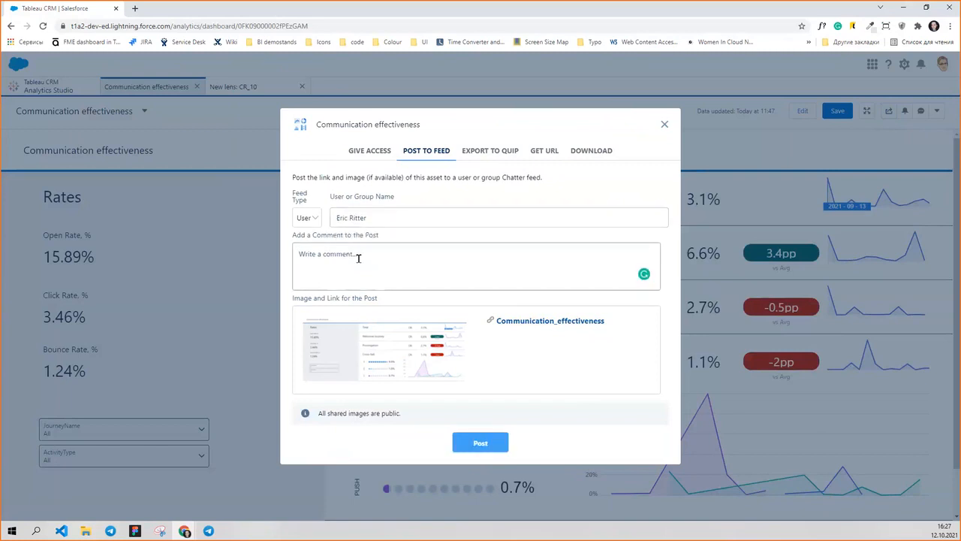
Paste the prepared comment requesting an investigation of low Cross-Sell email CR in the "No children" segment, and post it to the feed.
type("Hi Eric! Cross-sell journey is showing low CR on email channel. The major contributor to the problem is the \"No children\" segment. Please investigate the issue and come back with the result or action plan.  Thanks")
scroll(348, 267, "up", 2)
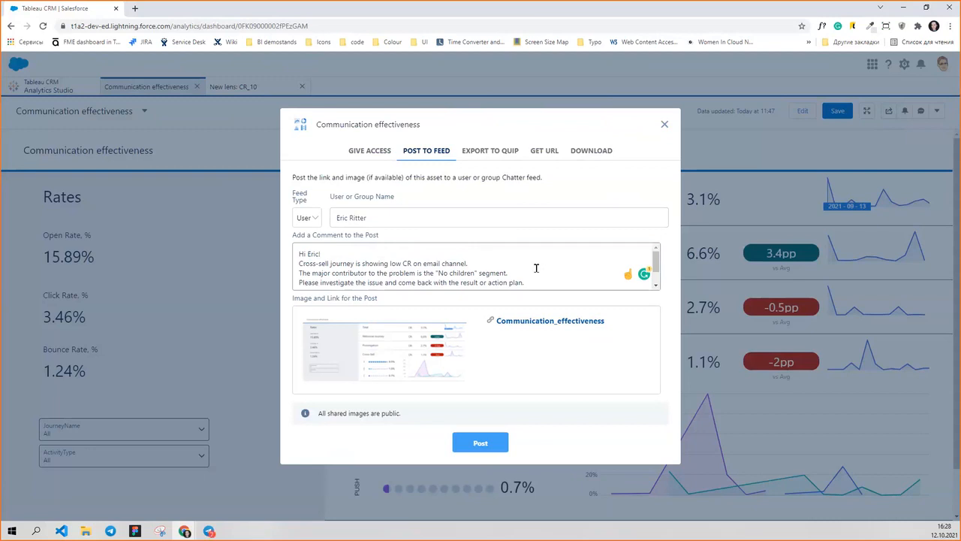
scroll(536, 268, "down", 1)
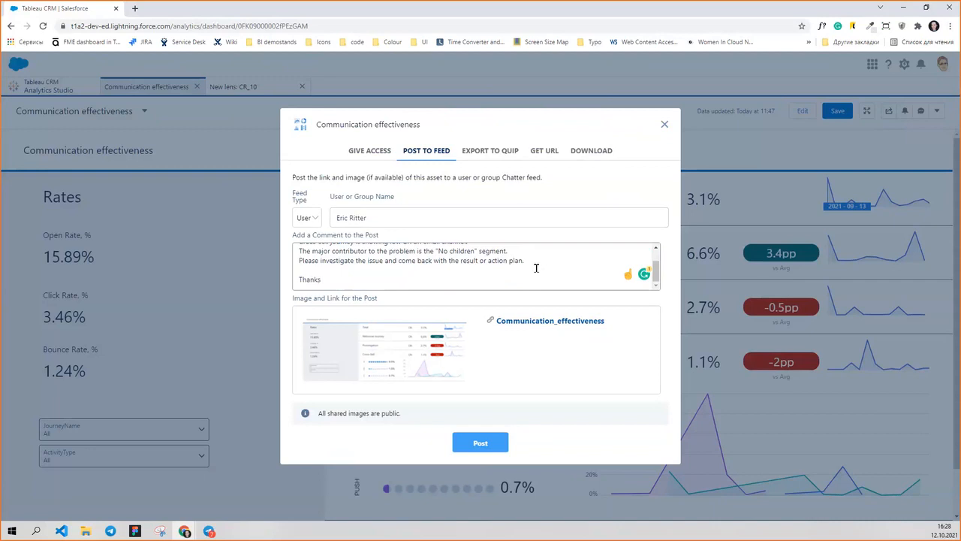
left_click(465, 448)
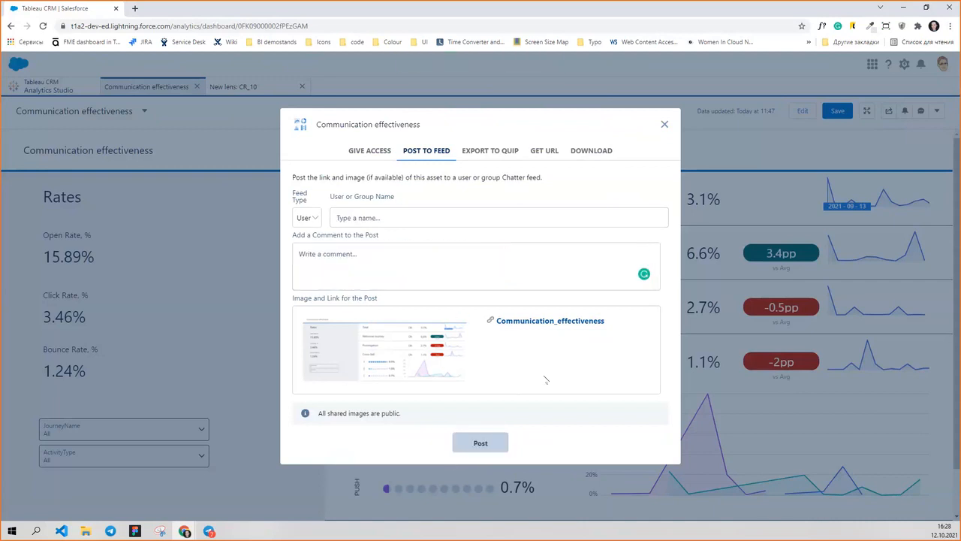
left_click(664, 125)
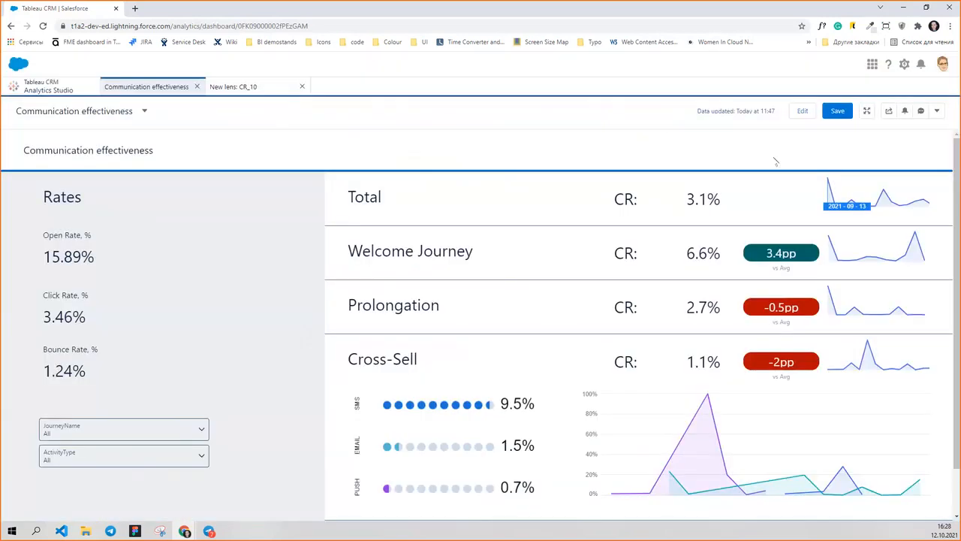
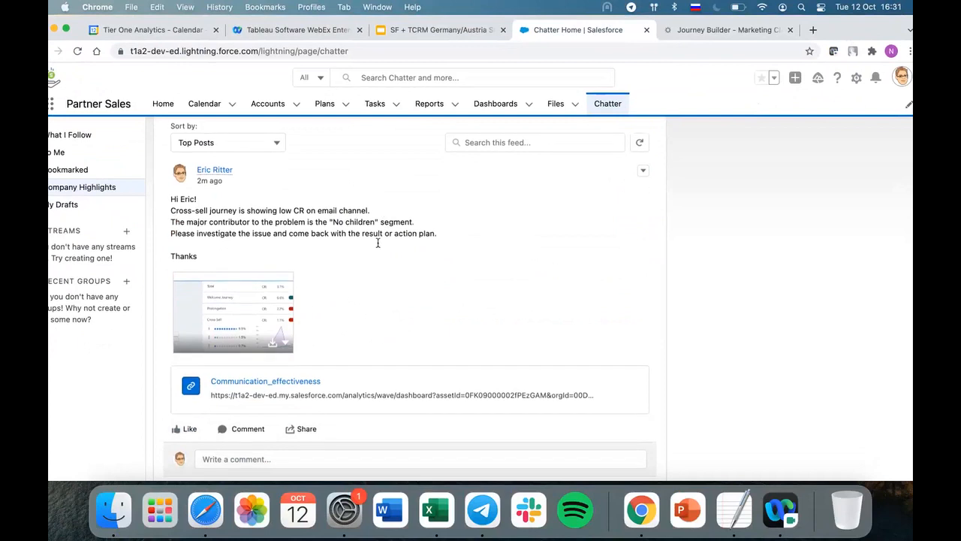
Open the shared Communication_effectiveness dashboard from the feed post and go from its Cross-Sell entry to the journey in Journey Builder.
left_click(289, 354)
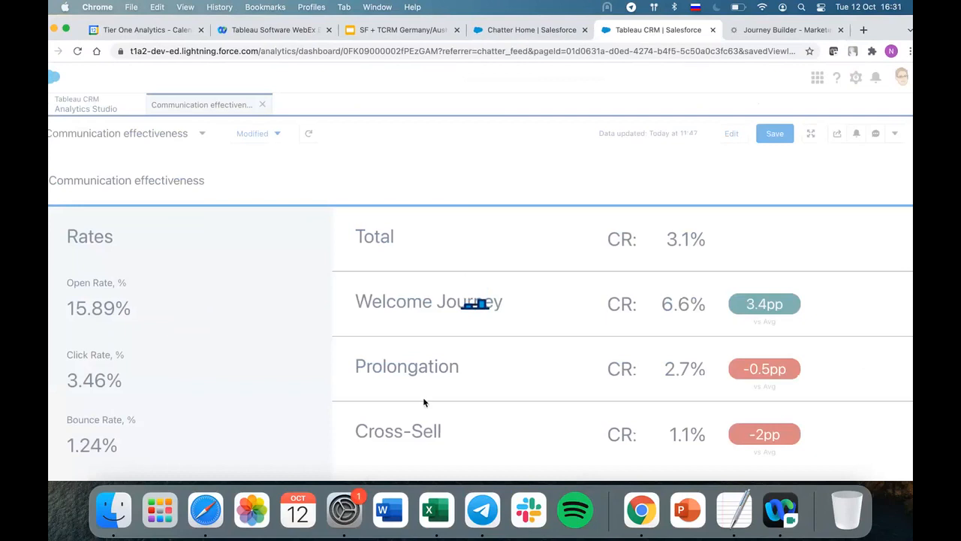
scroll(424, 403, "down", 1)
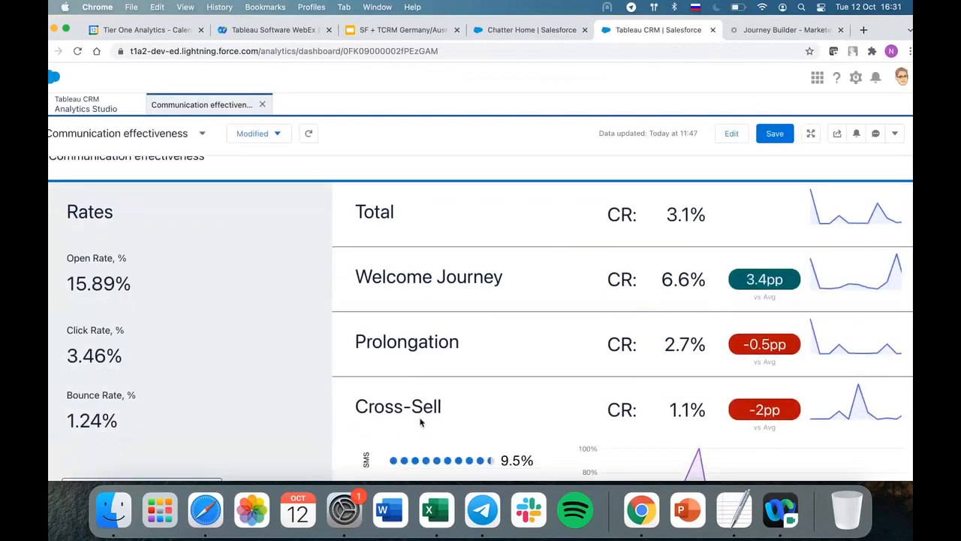
scroll(421, 423, "down", 1)
scroll(412, 387, "down", 1)
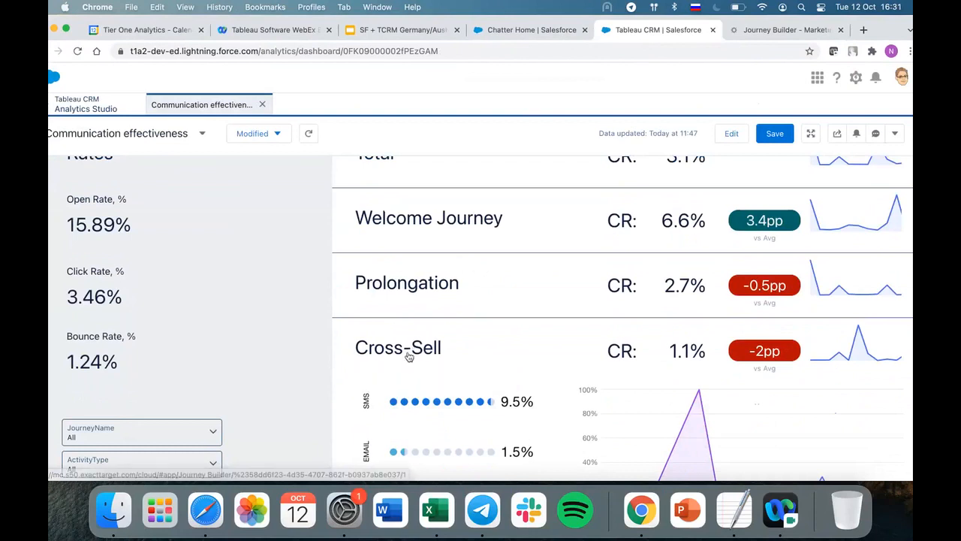
left_click(404, 351)
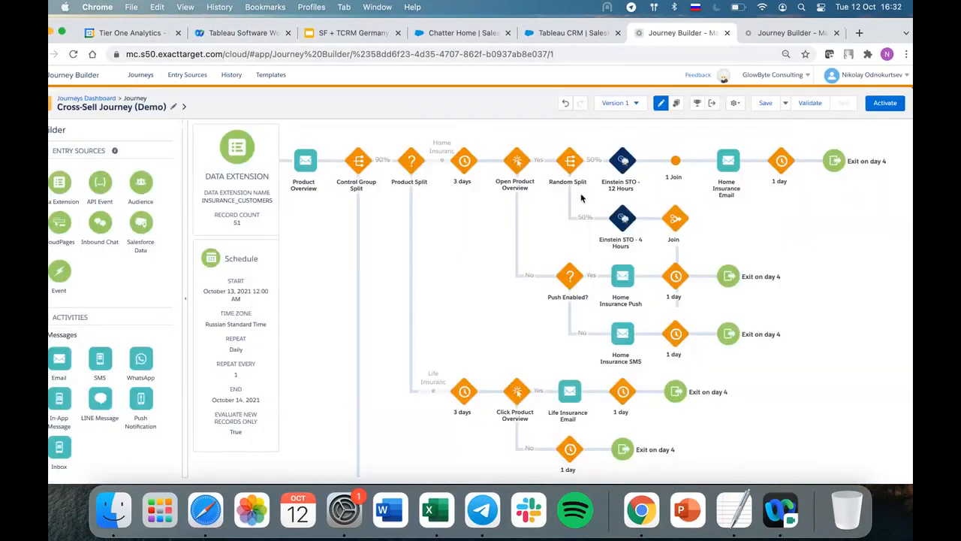
Look through the Cross-Sell journey flow, open the Life Insurance Email activity and preview its message.
left_click(287, 241)
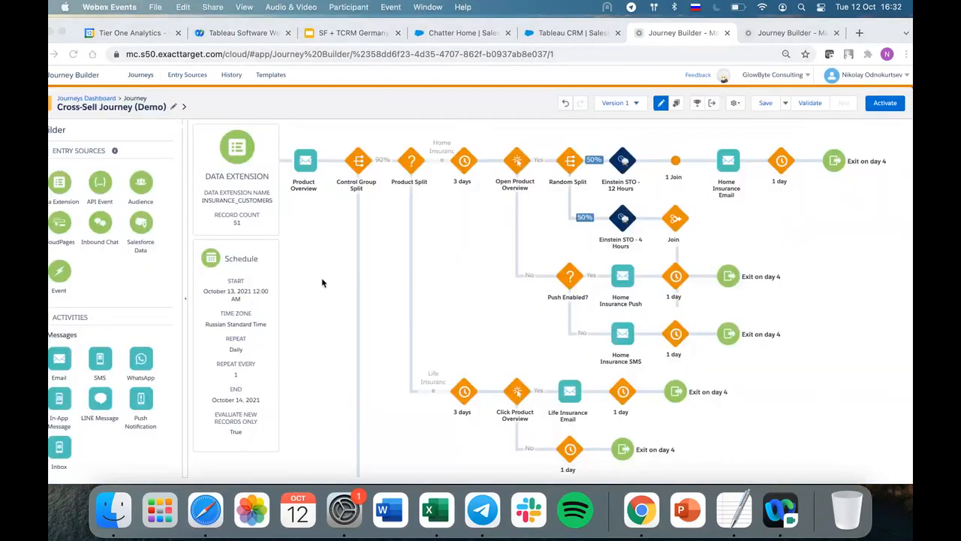
scroll(322, 282, "down", 1)
scroll(323, 282, "up", 1)
scroll(358, 264, "down", 1)
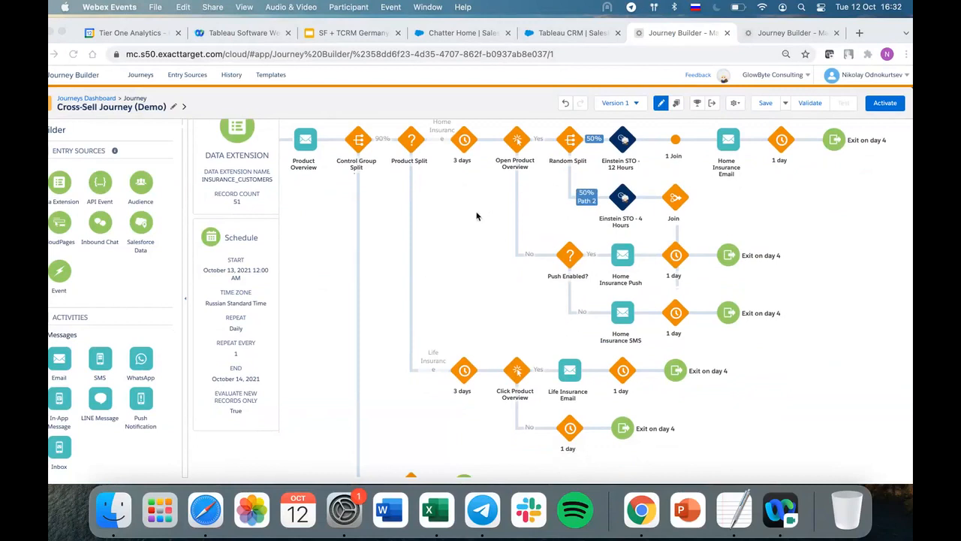
scroll(476, 216, "down", 1)
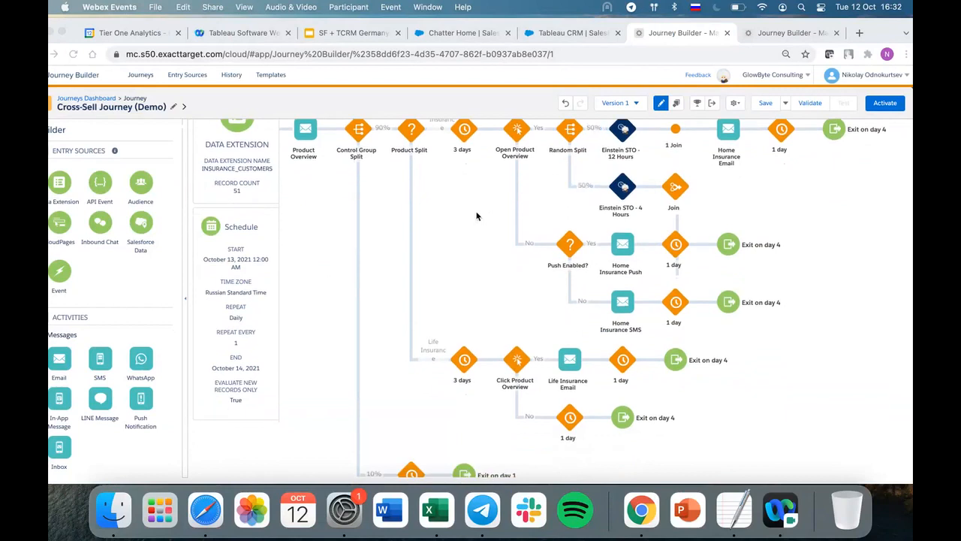
scroll(473, 255, "down", 5)
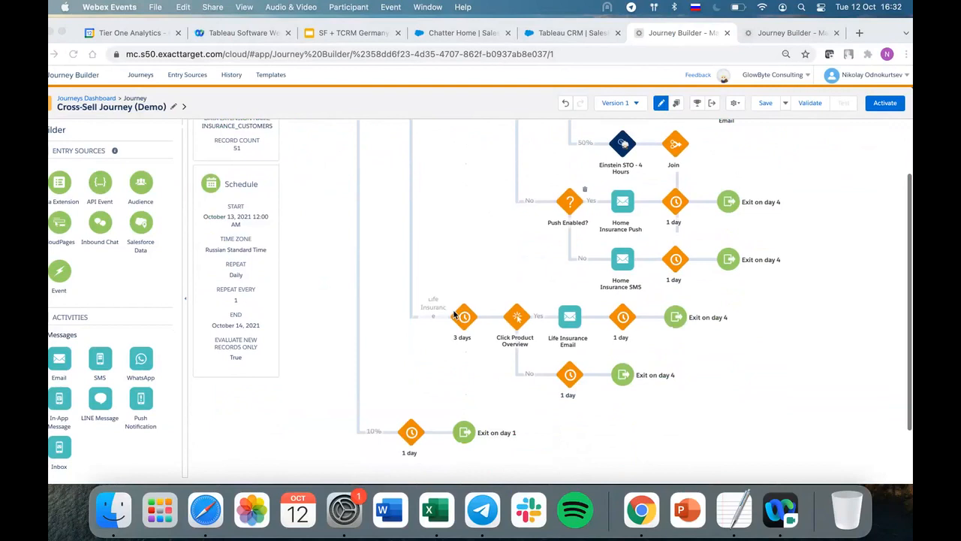
left_click(569, 328)
left_click(570, 306)
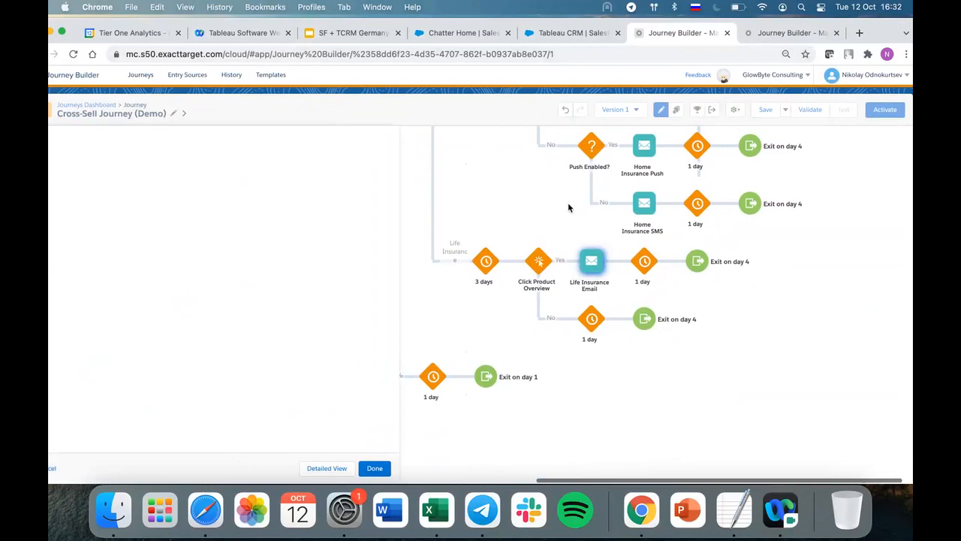
left_click(321, 220)
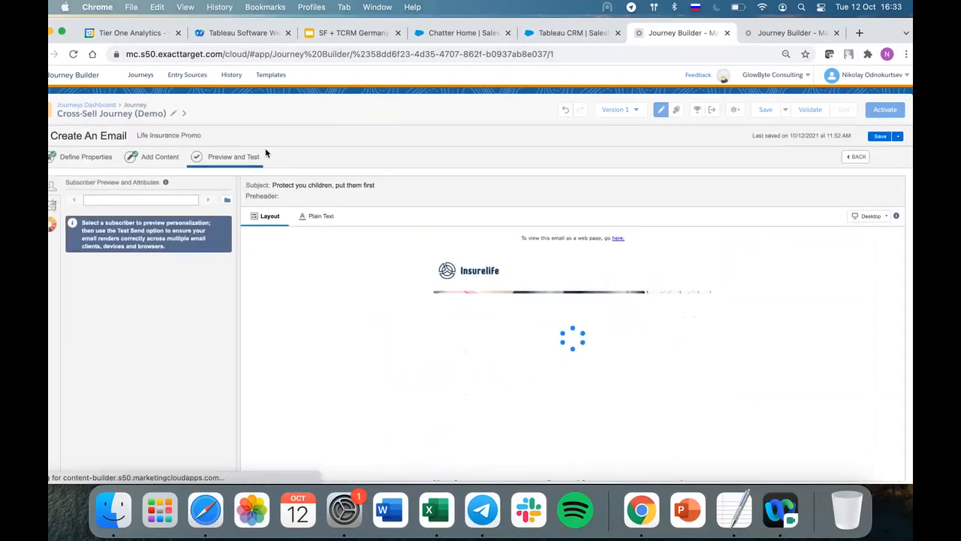
Examine the previewed email's banner and body content, and highlight its subject line.
scroll(491, 335, "down", 2)
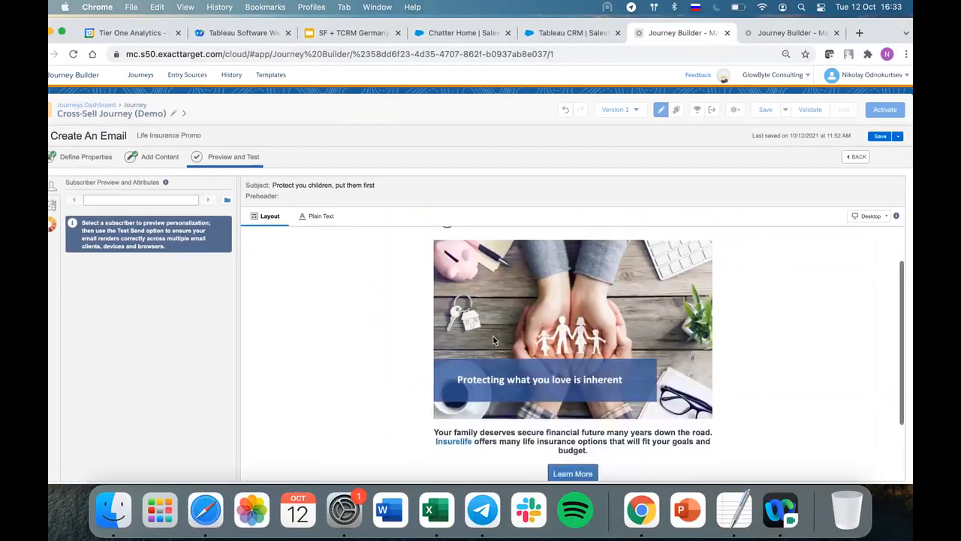
scroll(640, 382, "up", 2)
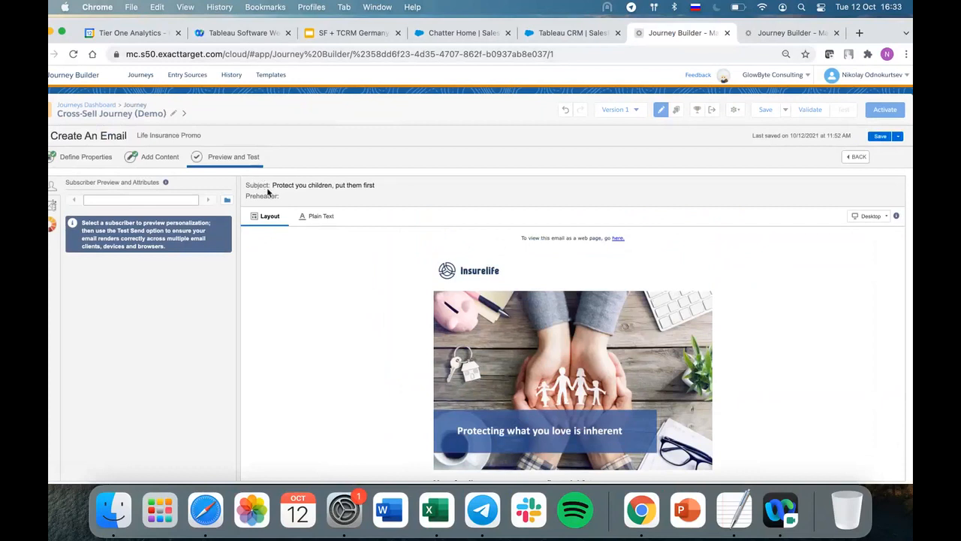
left_click_drag(386, 188, 259, 186)
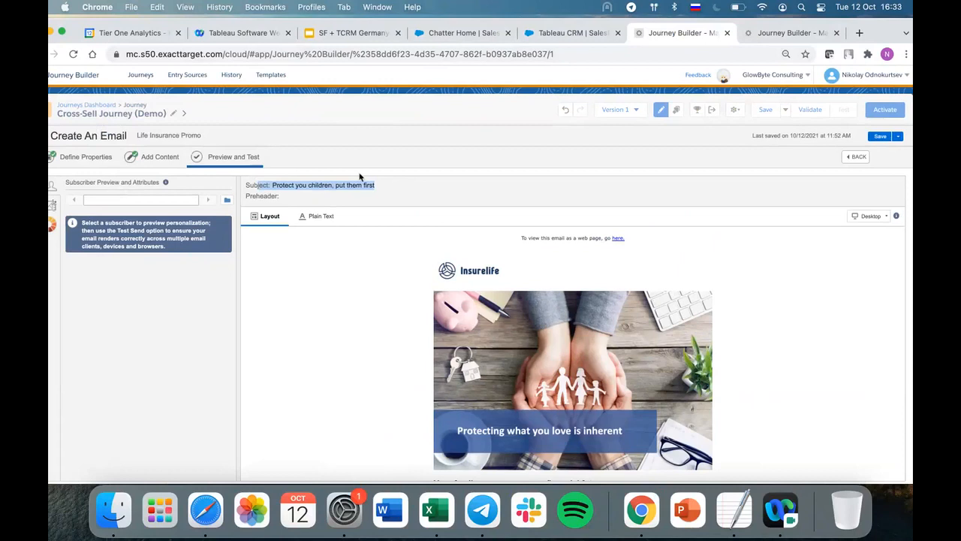
left_click(361, 188)
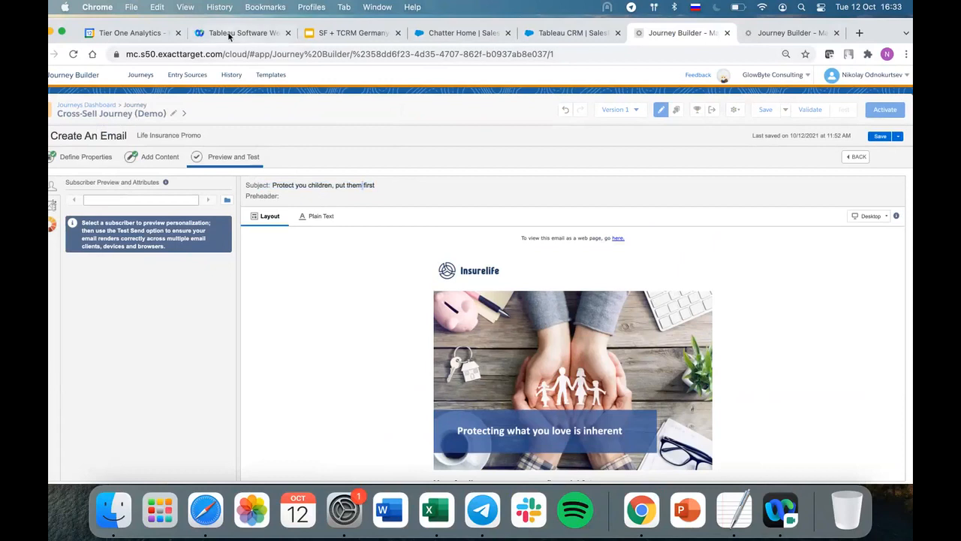
left_click_drag(232, 25, 256, 19)
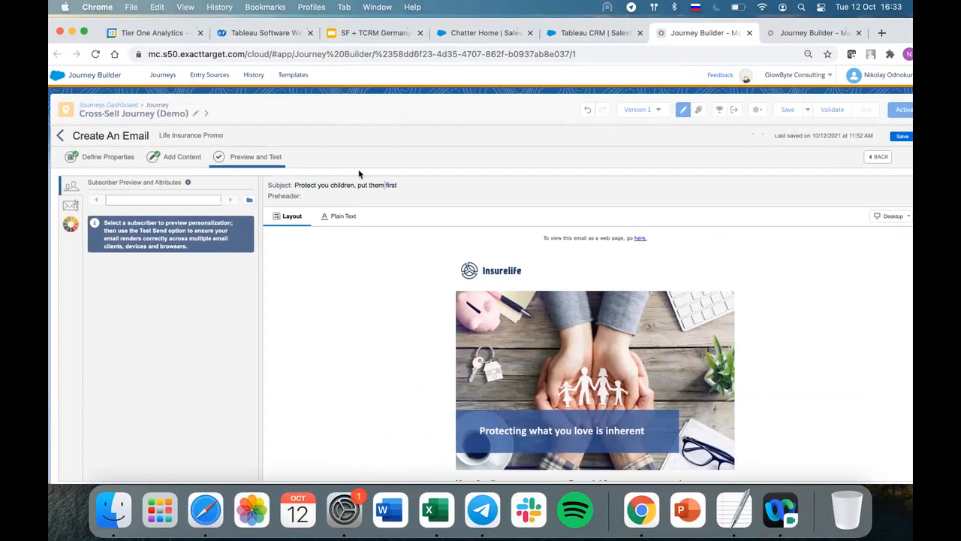
left_click_drag(405, 189, 263, 189)
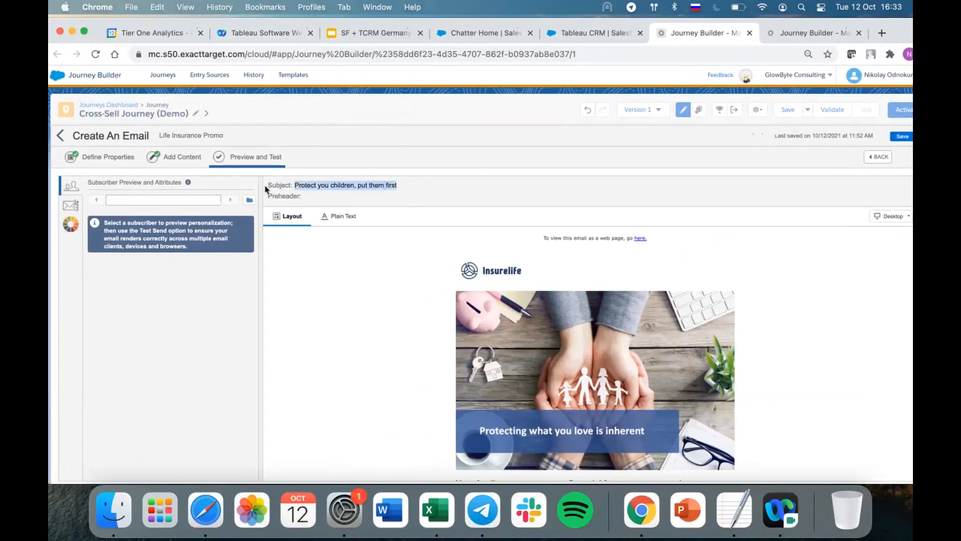
Leave the email preview and close the Life Insurance Email activity, discarding its changes.
left_click(60, 139)
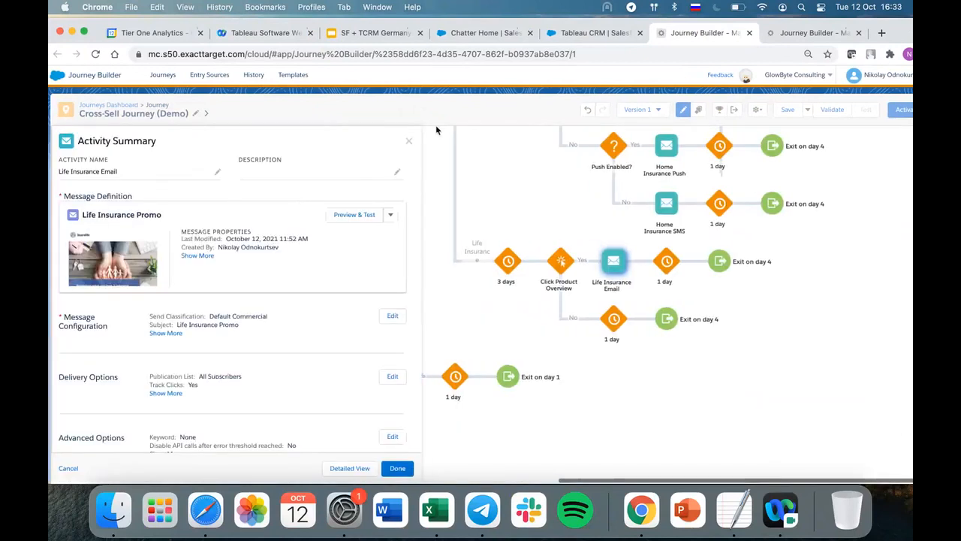
left_click(412, 141)
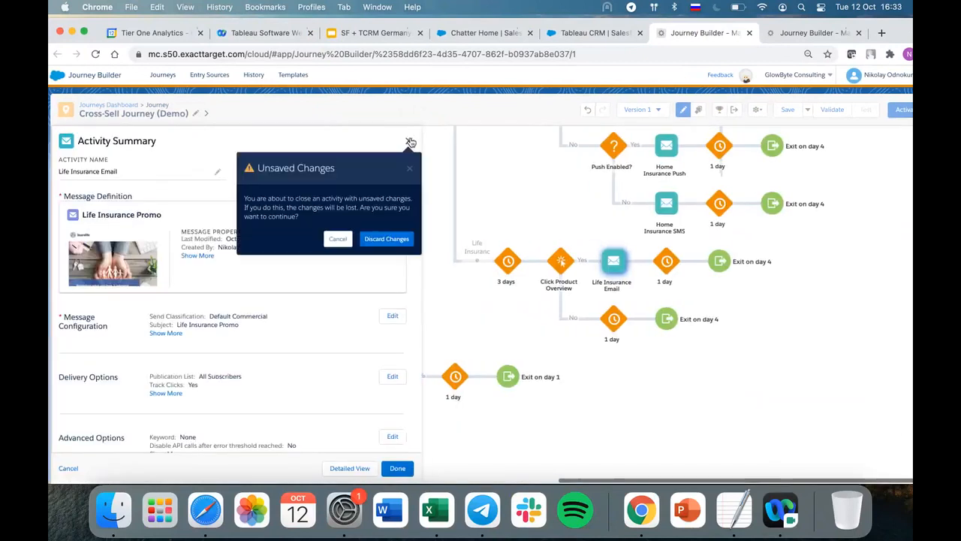
left_click(387, 239)
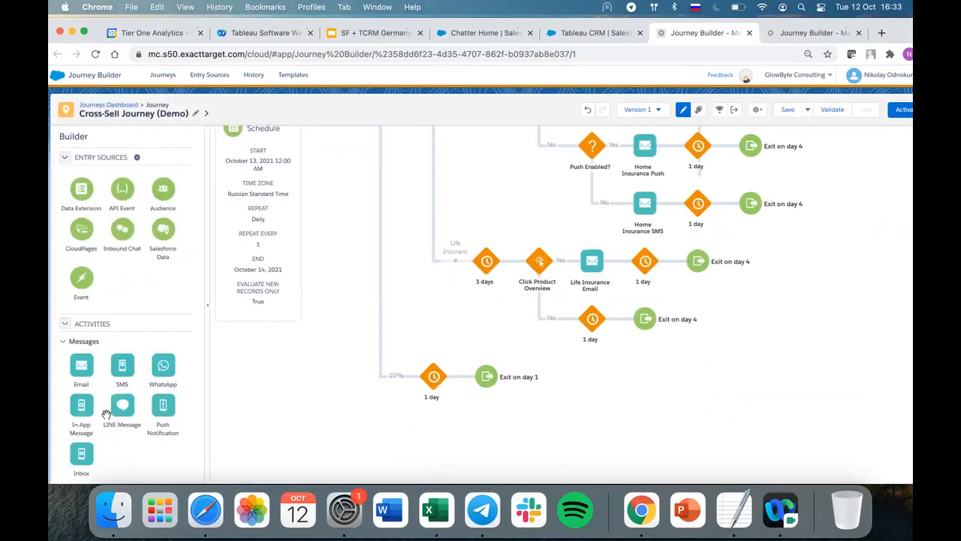
Insert a Random Split before the Life Insurance Email, and a Decision Split ahead of it on the Yes branch of Click Product Overview.
scroll(103, 376, "down", 5)
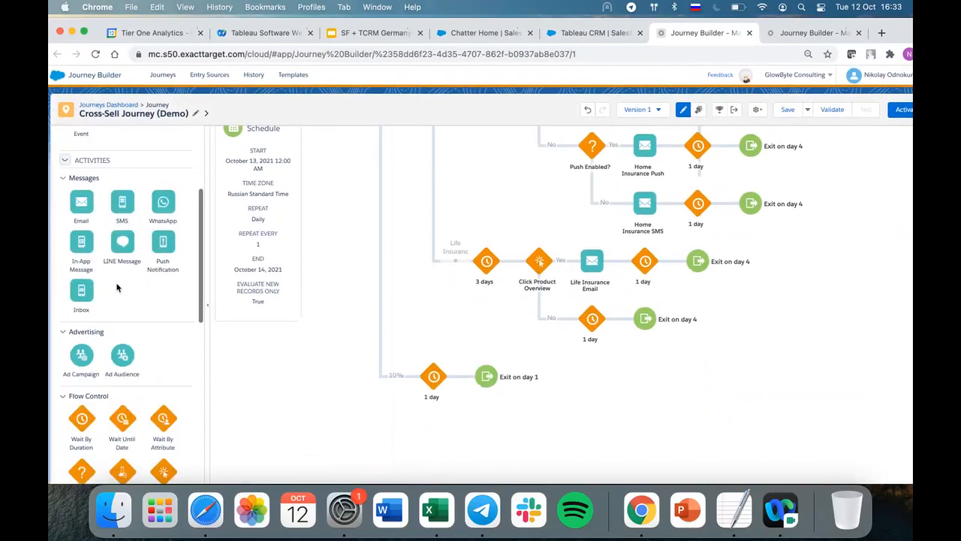
scroll(103, 368, "down", 4)
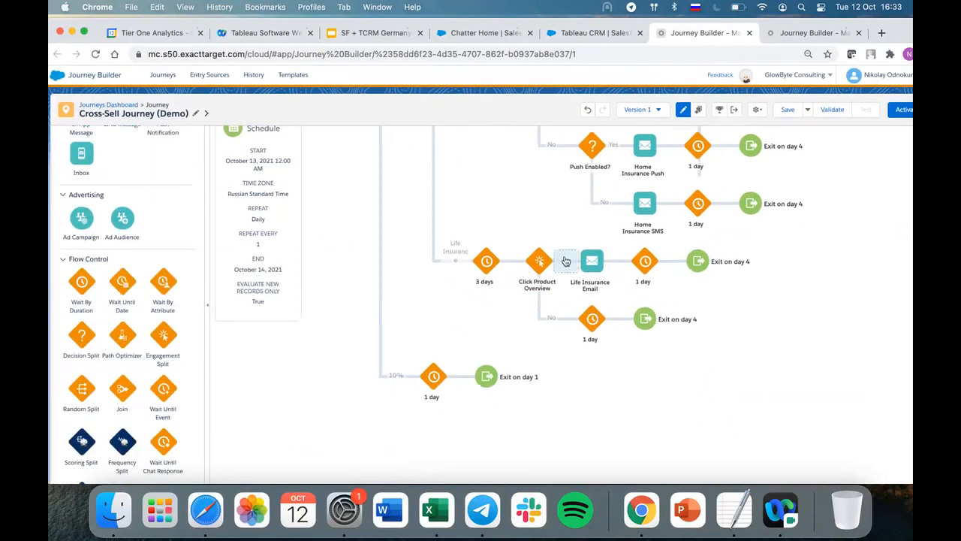
left_click_drag(565, 259, 564, 260)
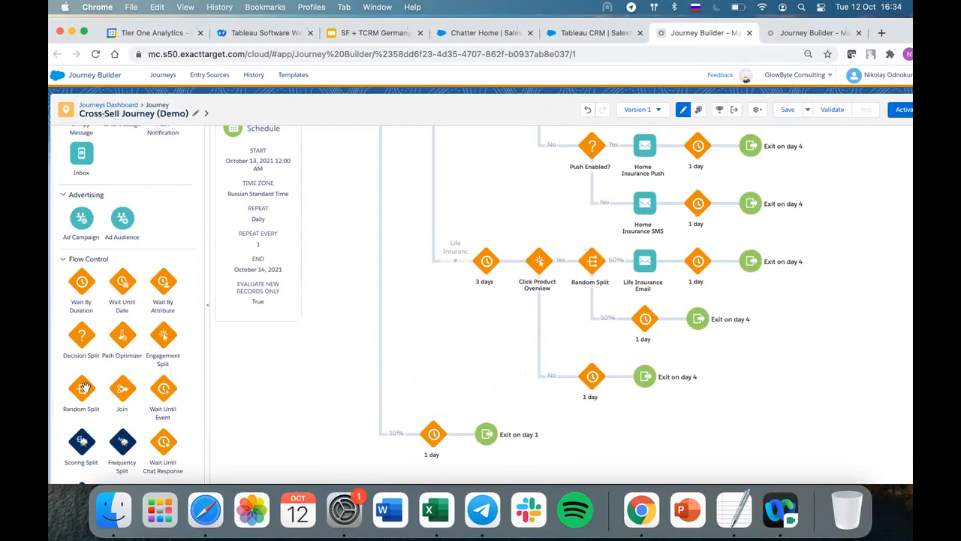
left_click_drag(86, 330, 573, 264)
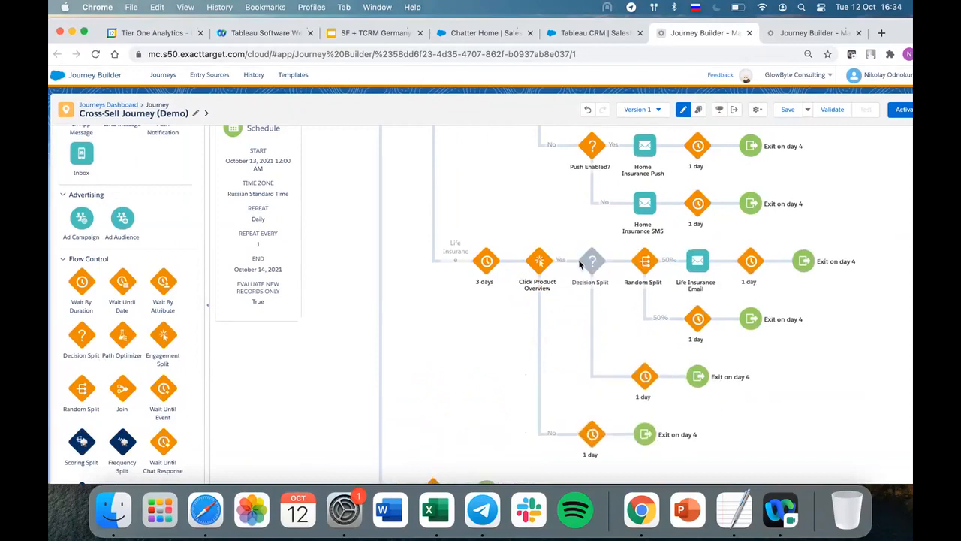
Open the new Decision Split's settings and add a second path.
scroll(594, 264, "down", 3)
left_click(601, 173)
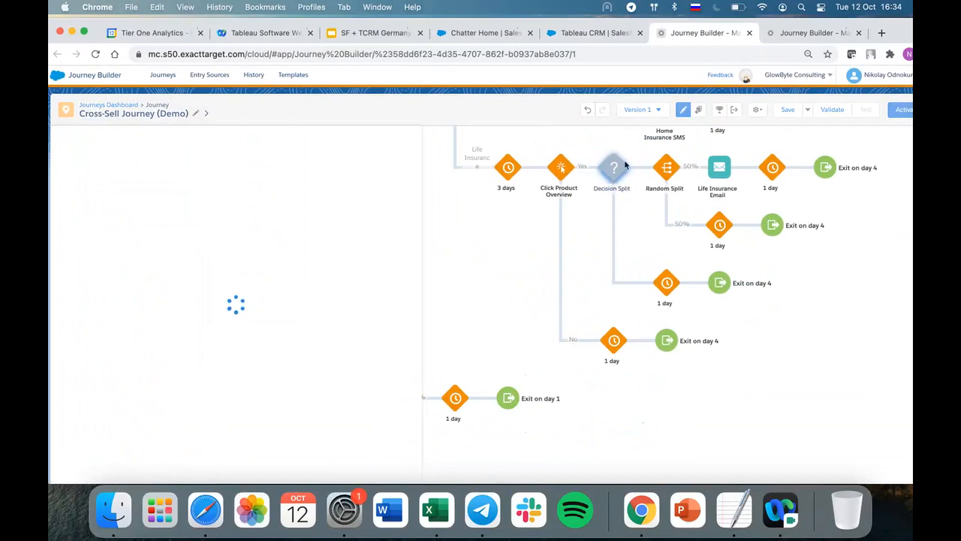
left_click(617, 189)
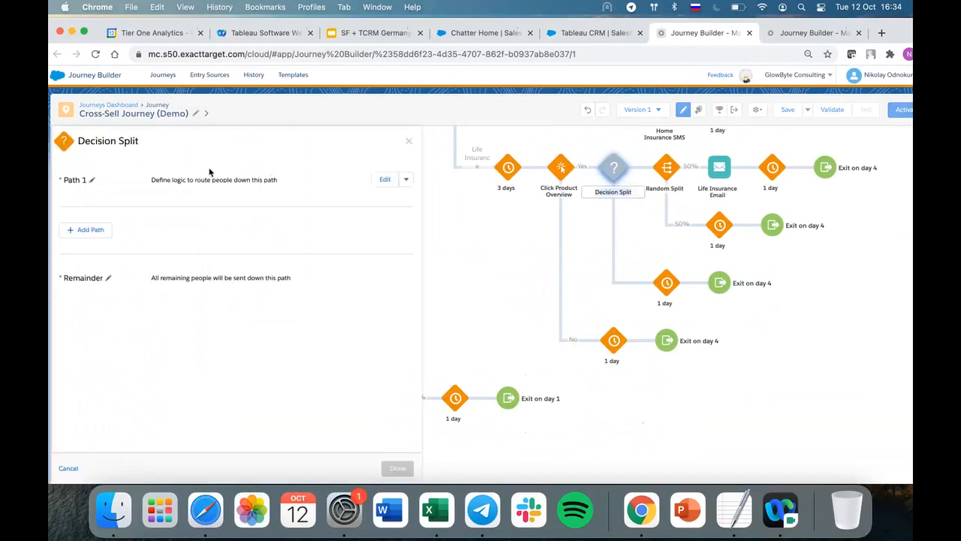
left_click(75, 234)
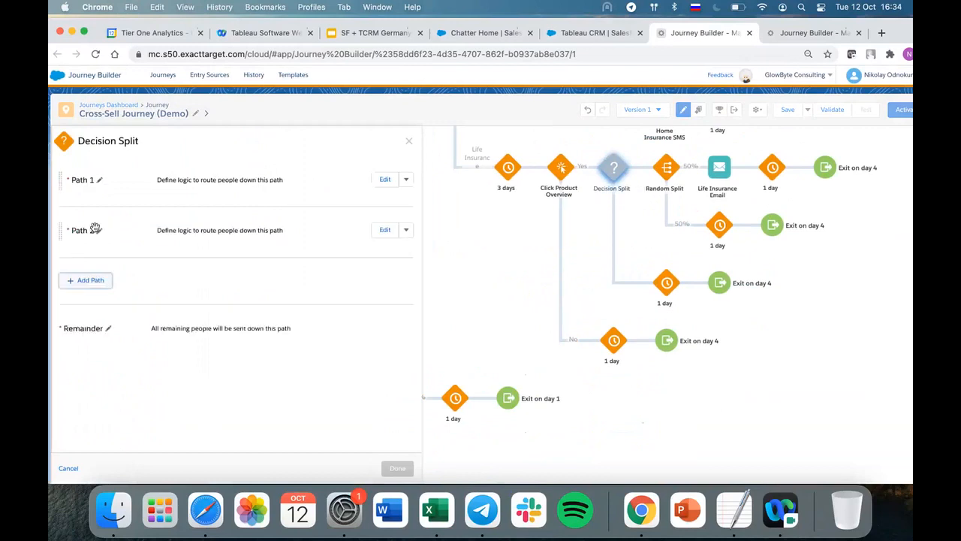
Edit Path 1 and add the HasChildren attribute from TCRM_DEMO's INSURANCE_CUSTOMERS contact data as its filter criterion.
left_click(386, 178)
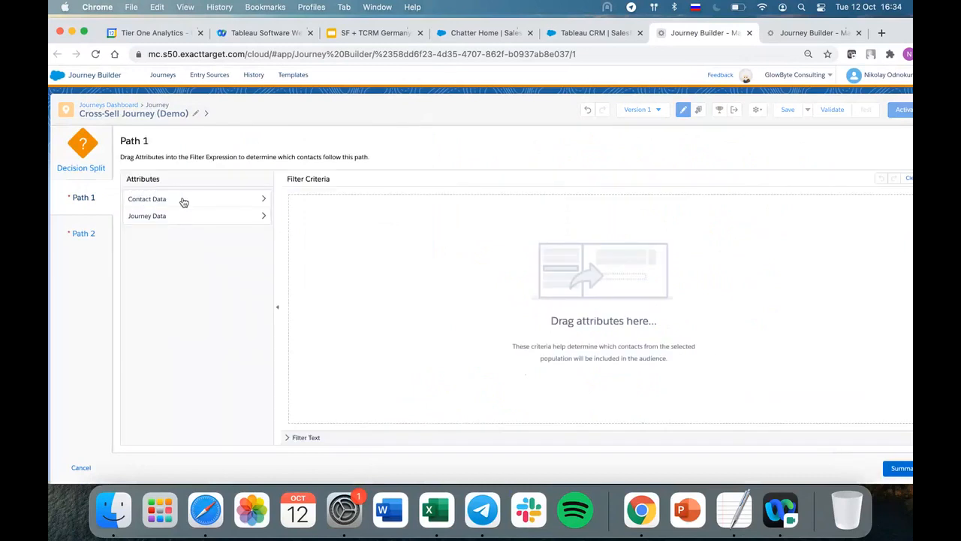
left_click(183, 202)
left_click(150, 370)
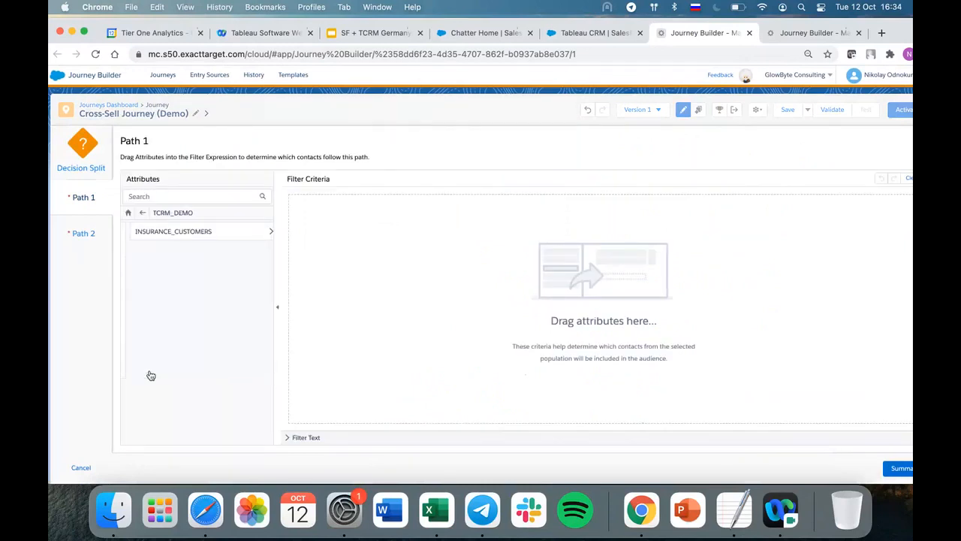
left_click(215, 235)
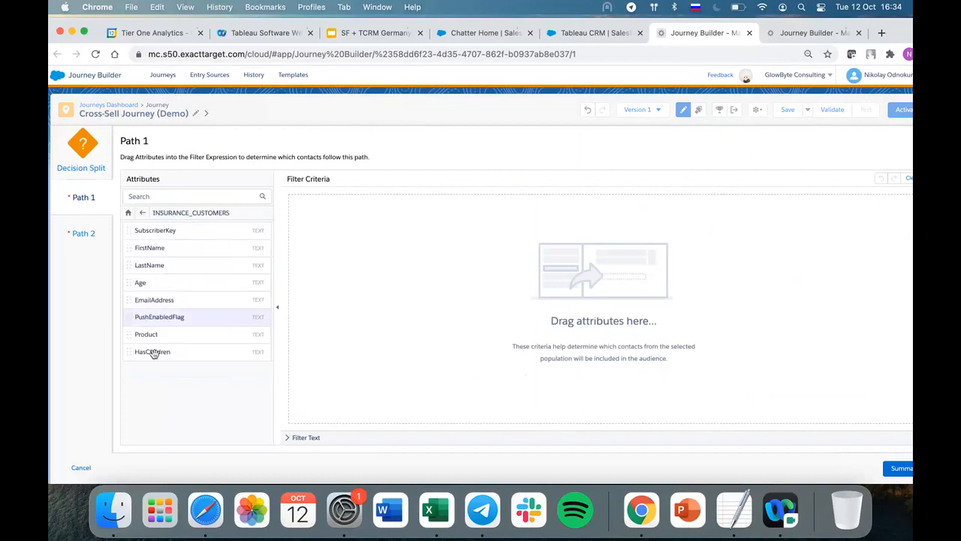
left_click_drag(143, 350, 386, 320)
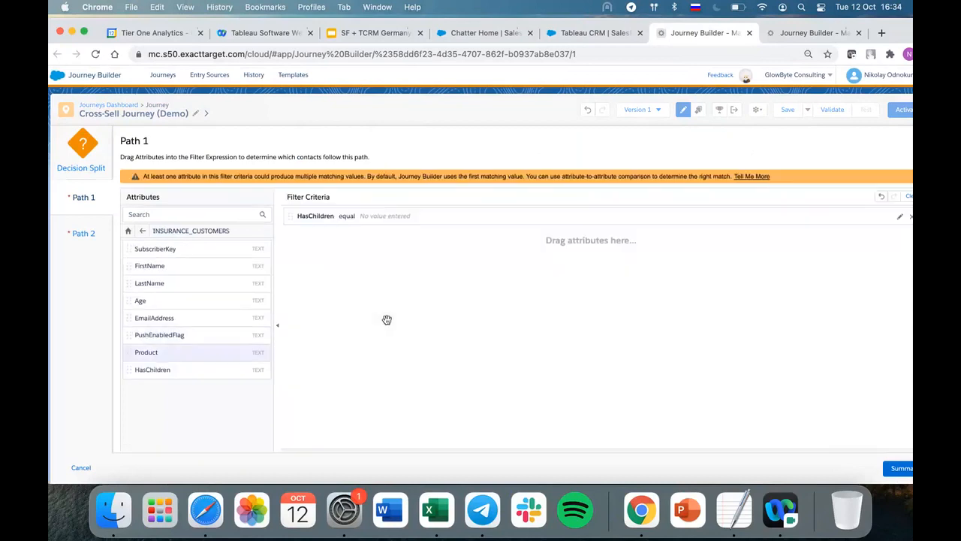
Set Path 1's HasChildren filter to equal Y and confirm the criterion.
left_click(413, 218)
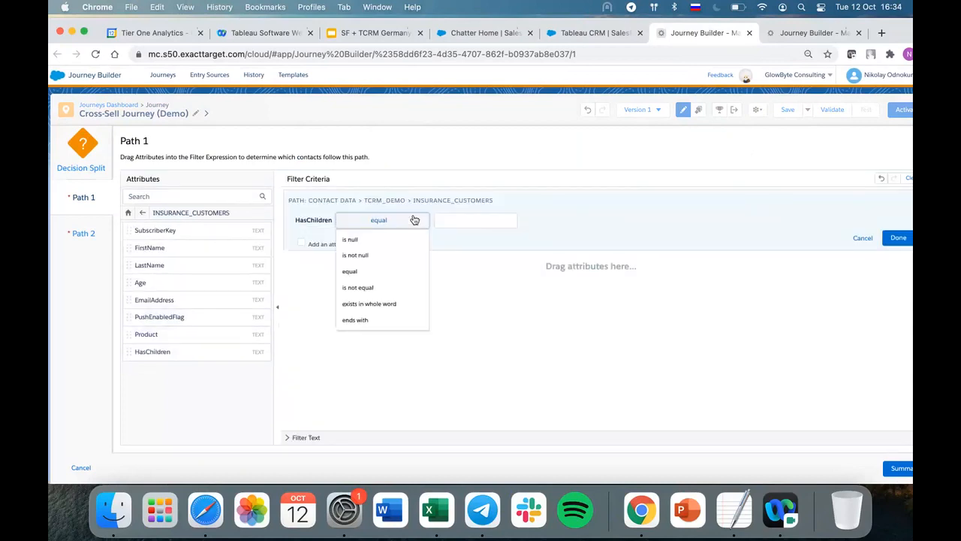
left_click(463, 220)
type("H")
key("BackSpace")
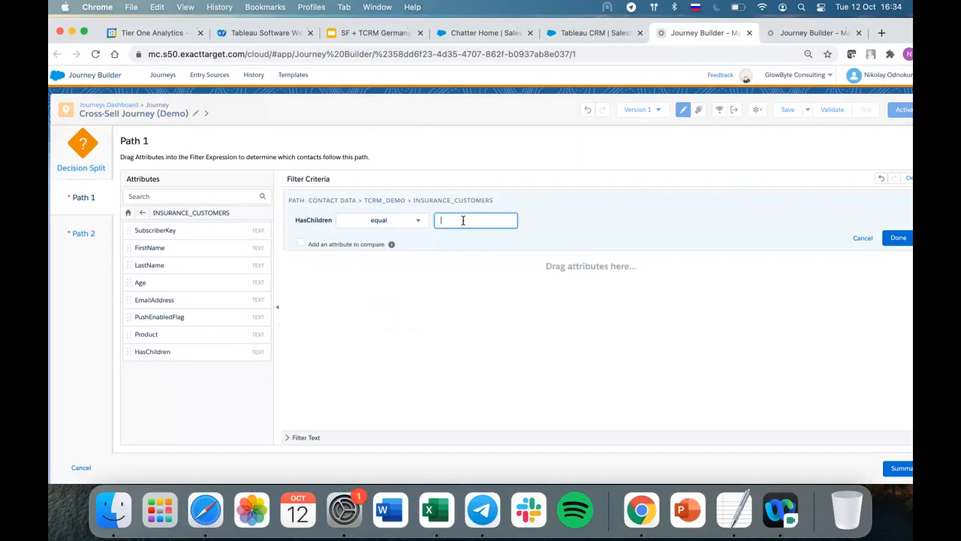
key("ctrl+space")
type("Y")
left_click(903, 237)
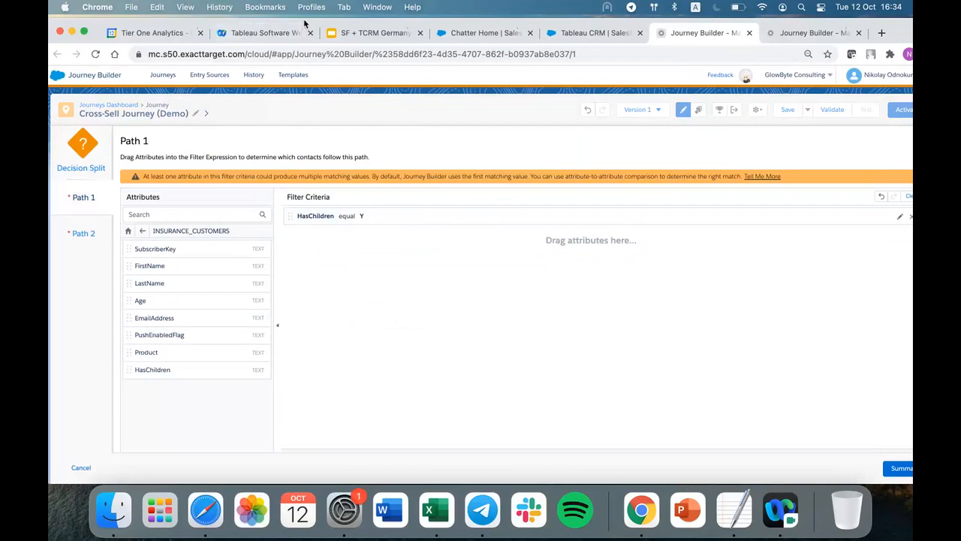
left_click(265, 7)
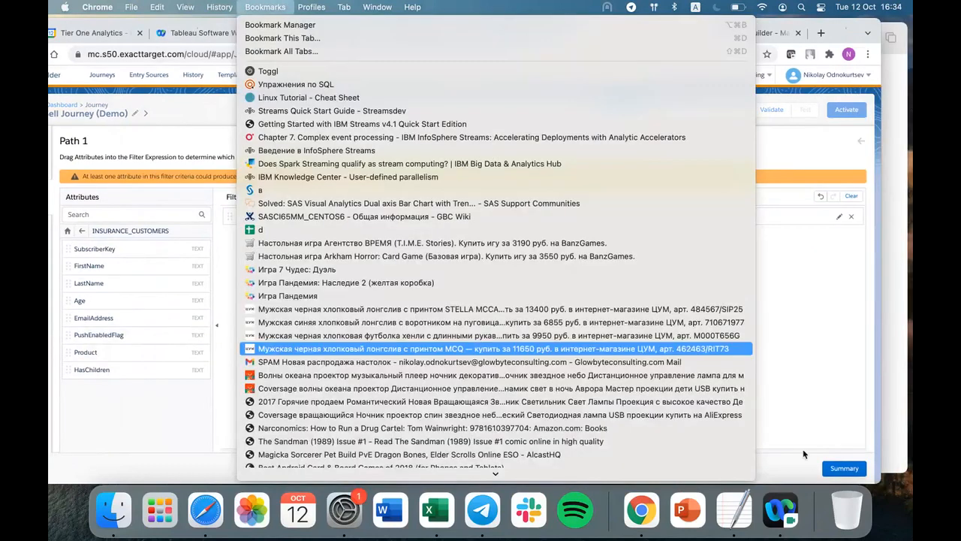
left_click(812, 376)
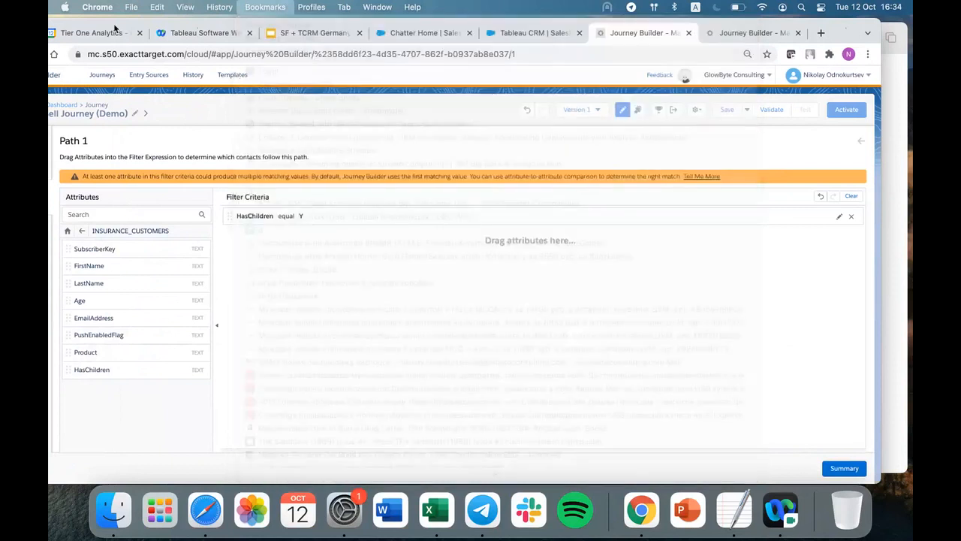
Return to the Decision Split's summary, delete the undefined Path 2 and confirm the split's settings.
left_click(844, 468)
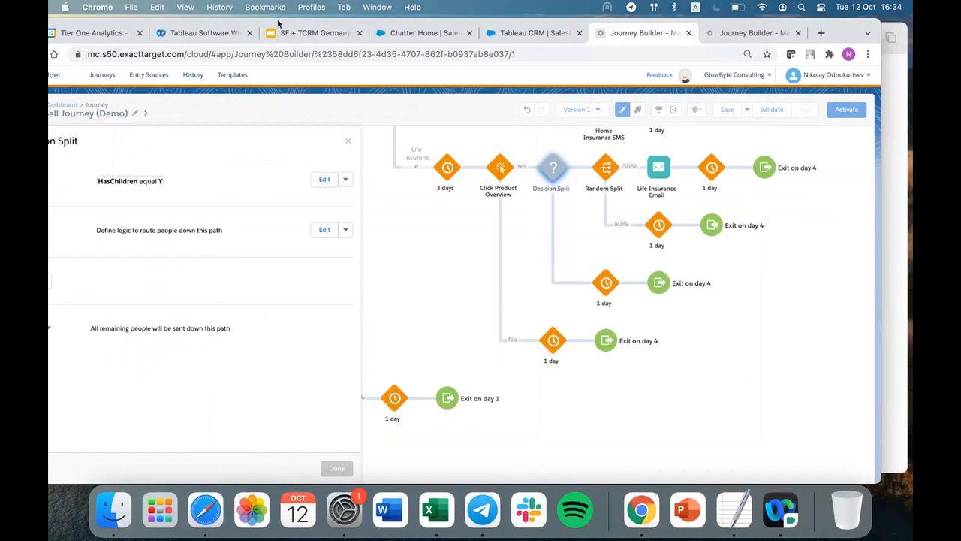
left_click_drag(278, 24, 376, 26)
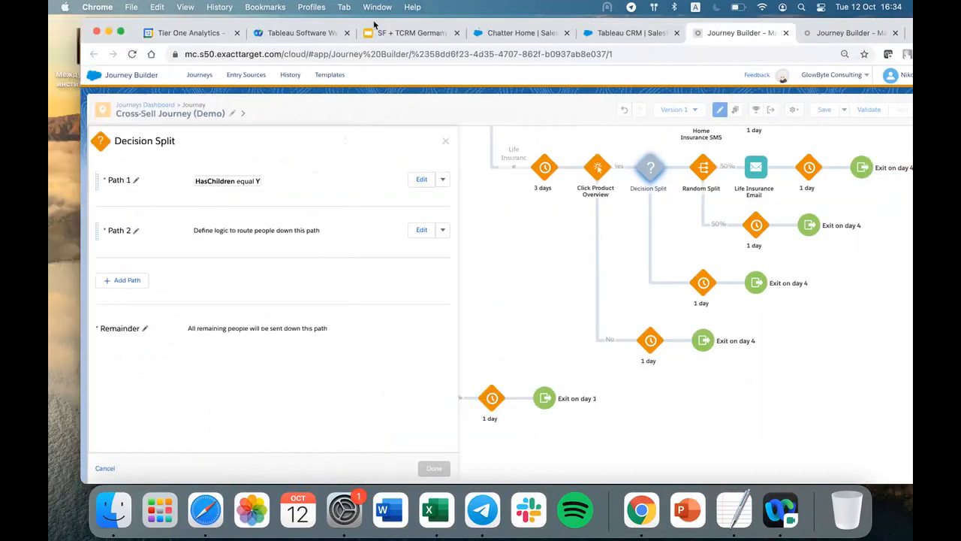
left_click(443, 230)
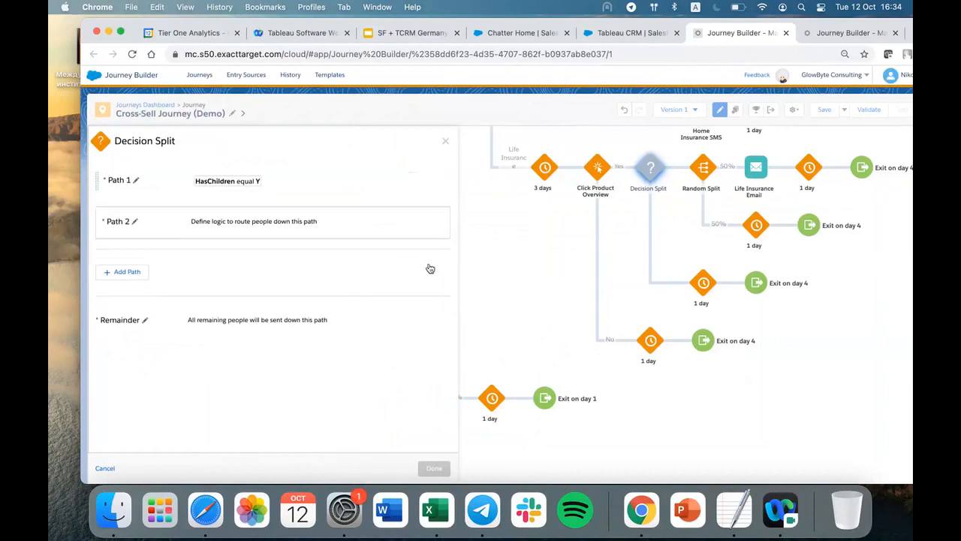
left_click(429, 265)
left_click(434, 467)
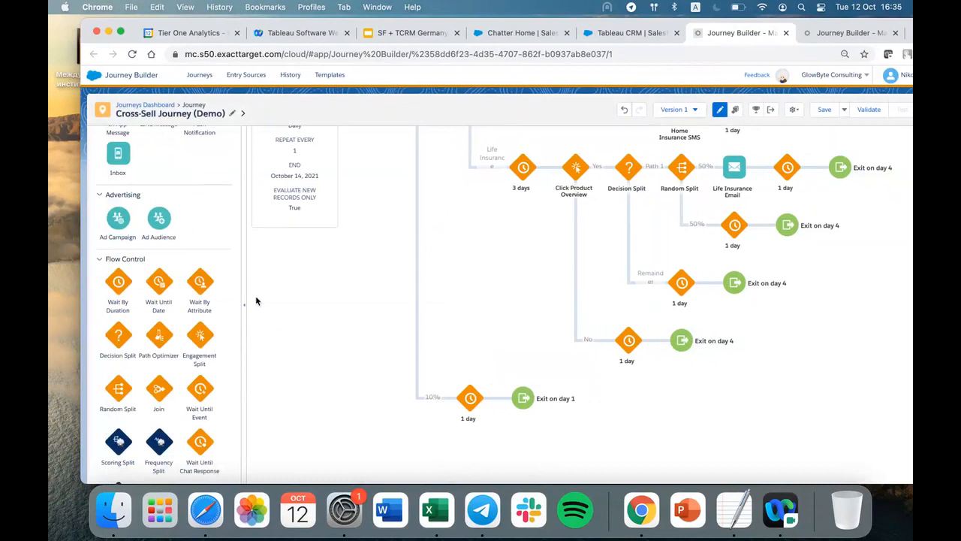
Add two Email activities to the Remainder branch of the new Decision Split.
scroll(159, 200, "up", 4)
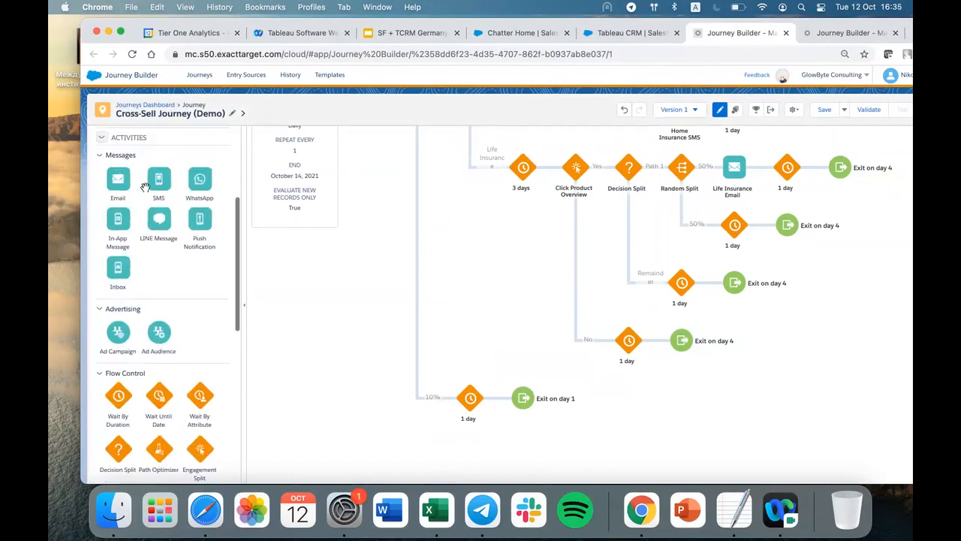
left_click_drag(118, 193, 649, 277)
left_click_drag(124, 194, 650, 282)
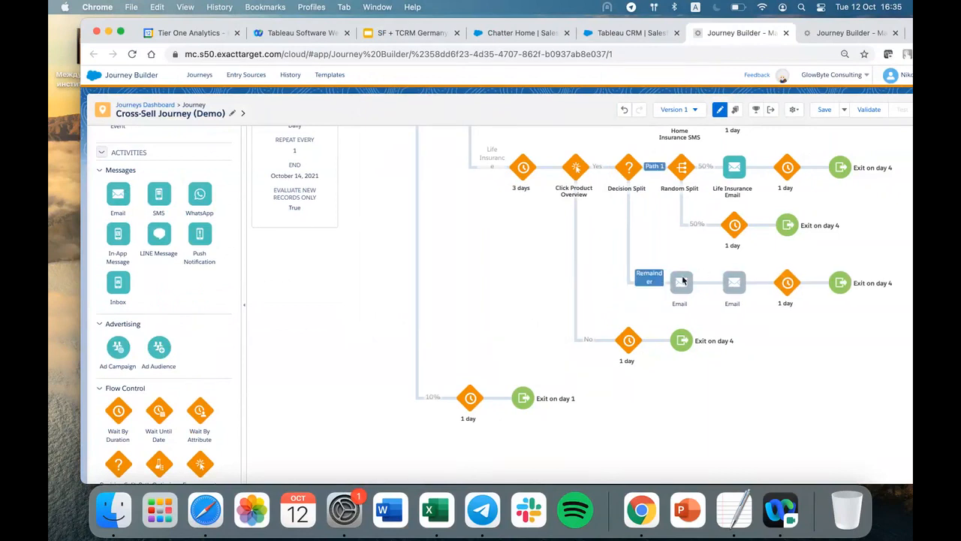
Open the first Remainder email's settings and select the Life Insurance Promo - No Children message from the TCRM Demo folder.
left_click(683, 280)
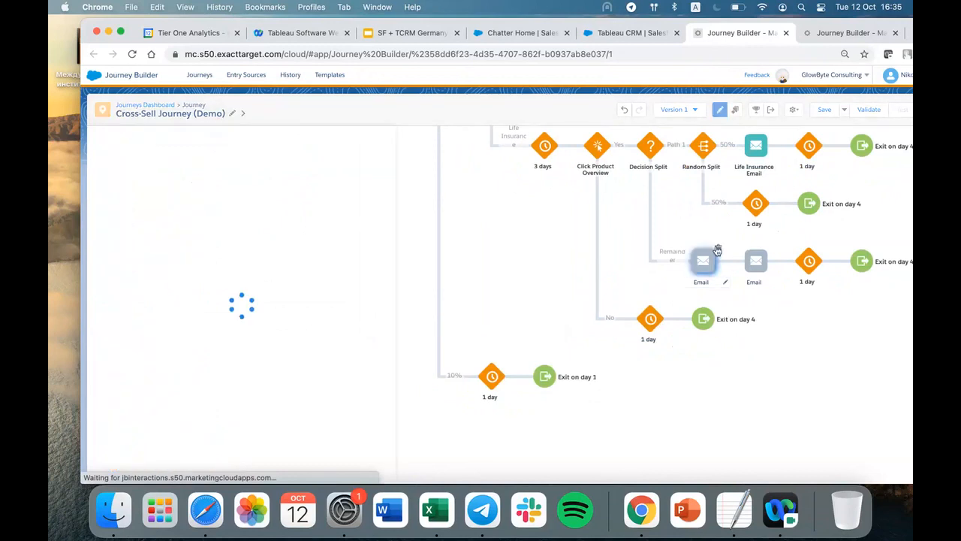
left_click(673, 257)
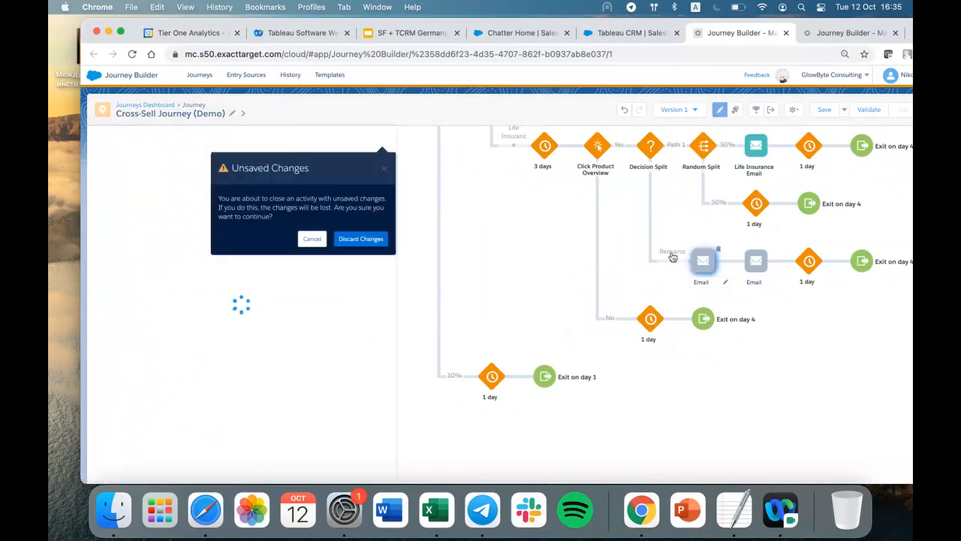
left_click(383, 168)
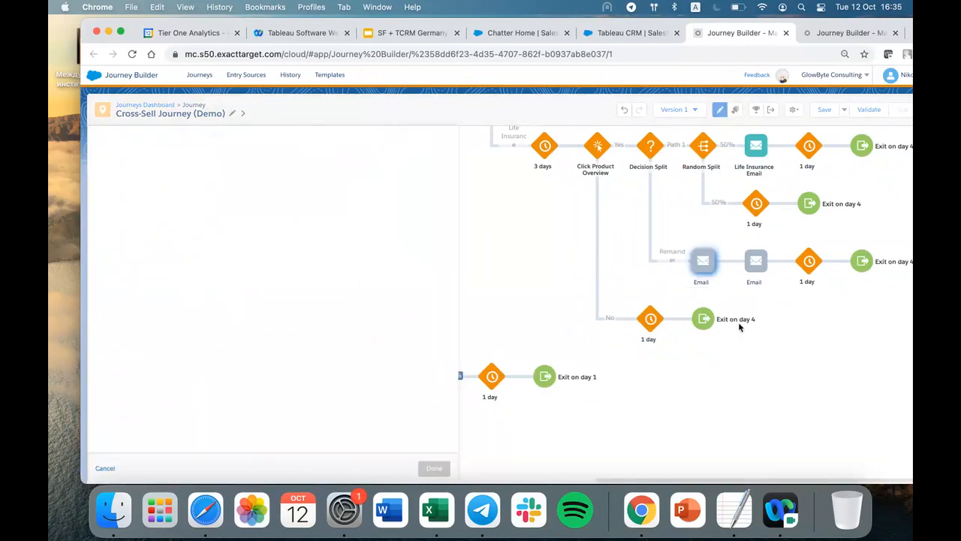
left_click(259, 321)
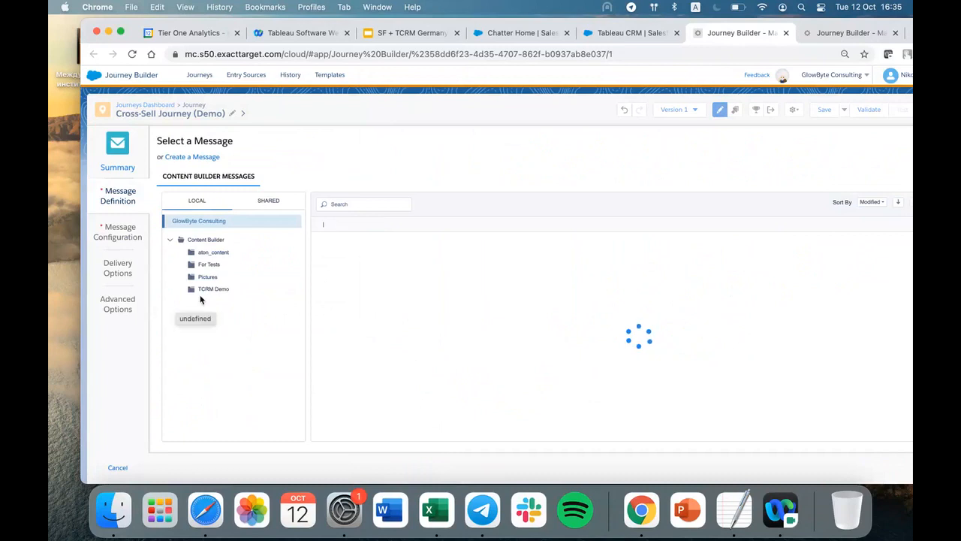
left_click(207, 289)
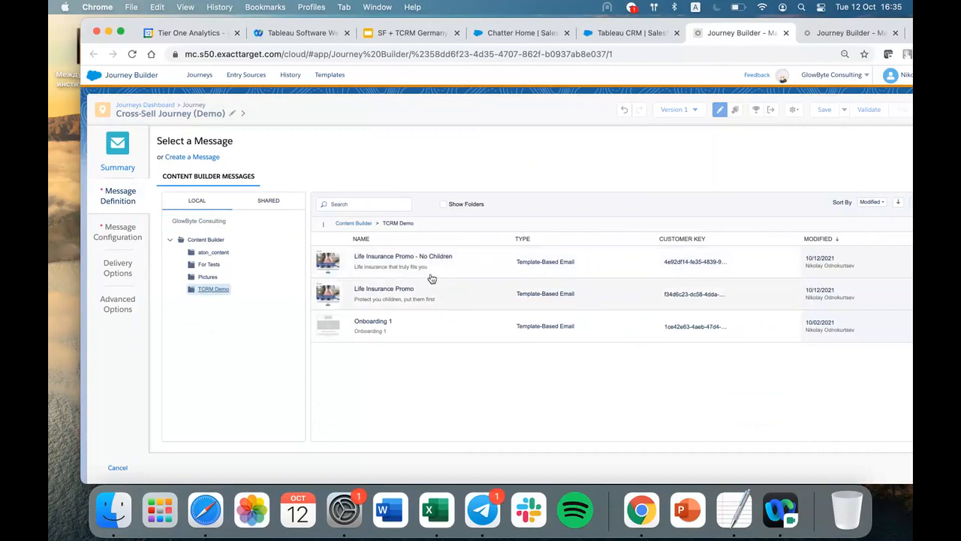
left_click(429, 274)
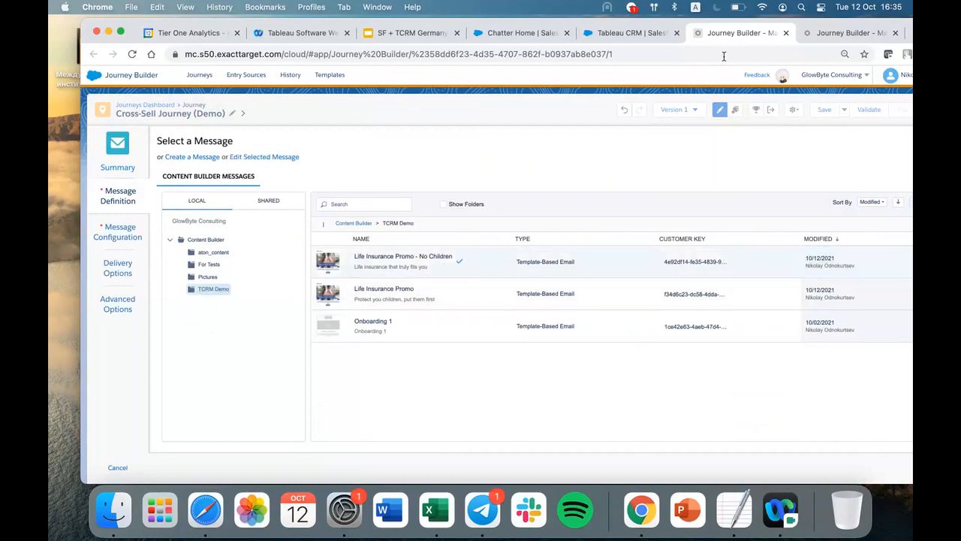
left_click(911, 32)
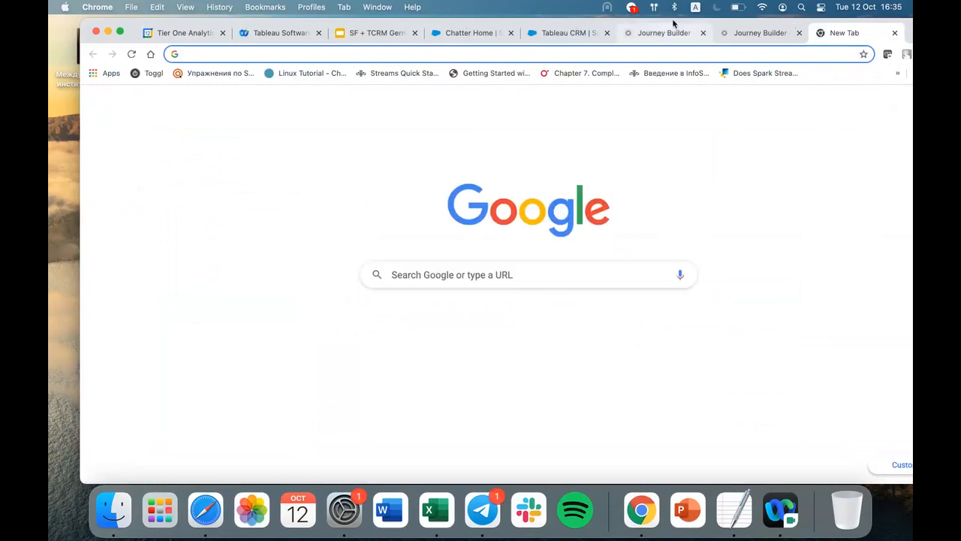
left_click_drag(674, 24, 656, 31)
left_click(657, 33)
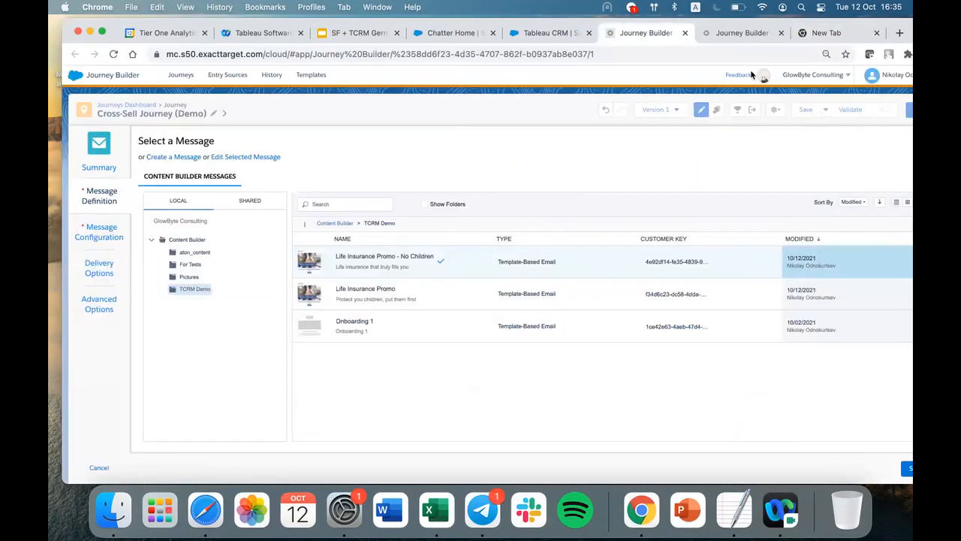
Confirm the selected message and finish configuring the first email on the Remainder branch.
left_click_drag(904, 30, 773, 17)
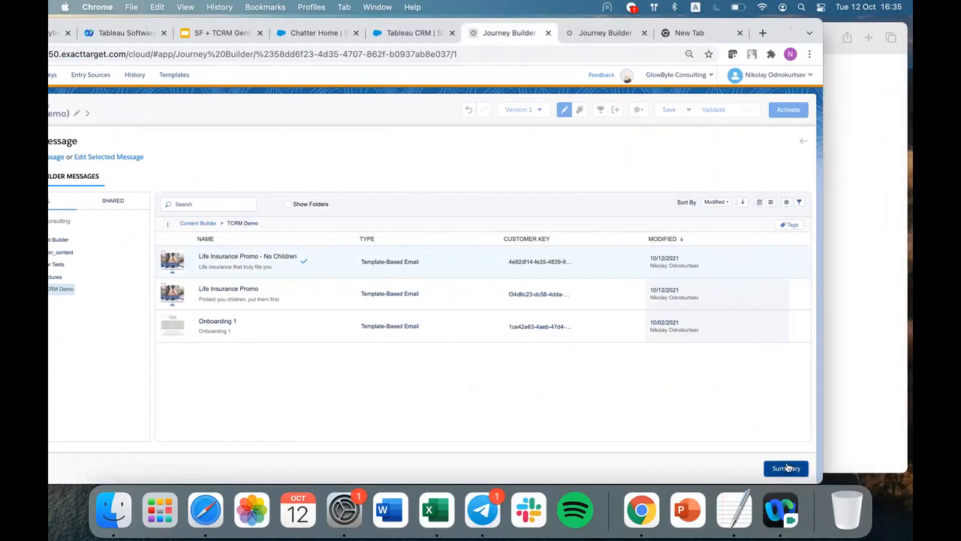
left_click(788, 468)
left_click_drag(642, 21, 692, 19)
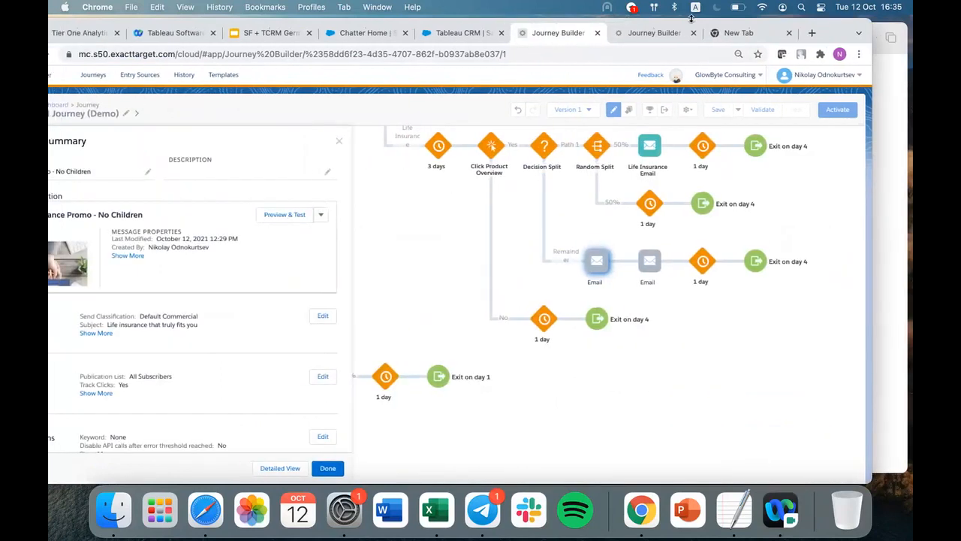
left_click(325, 471)
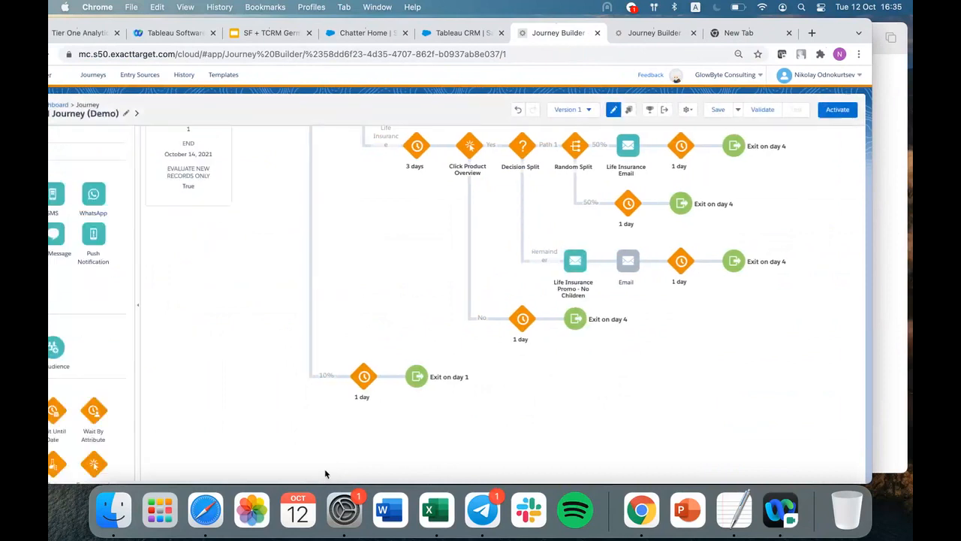
Review the reworked Life Insurance branch of the journey and switch to Cisco Webex Events.
scroll(486, 256, "up", 2)
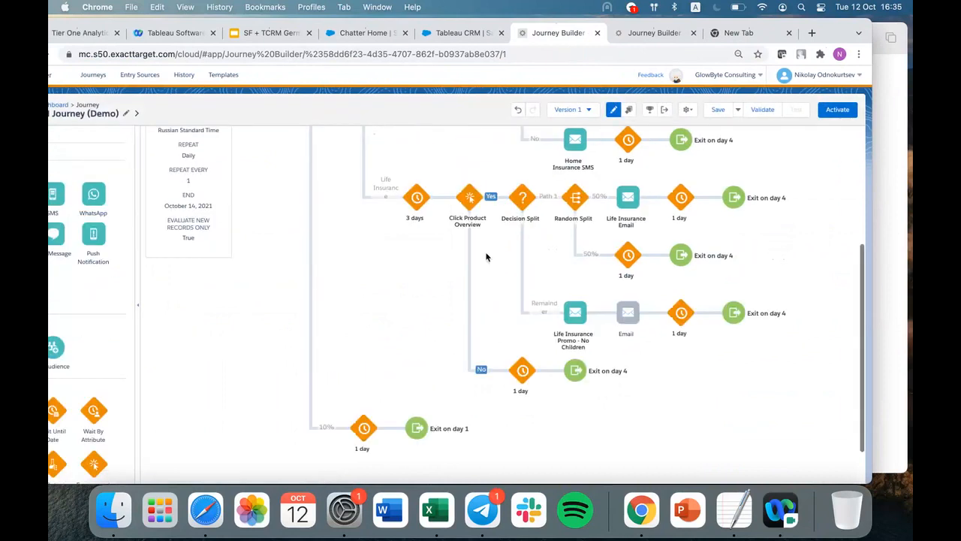
scroll(615, 397, "up", 4)
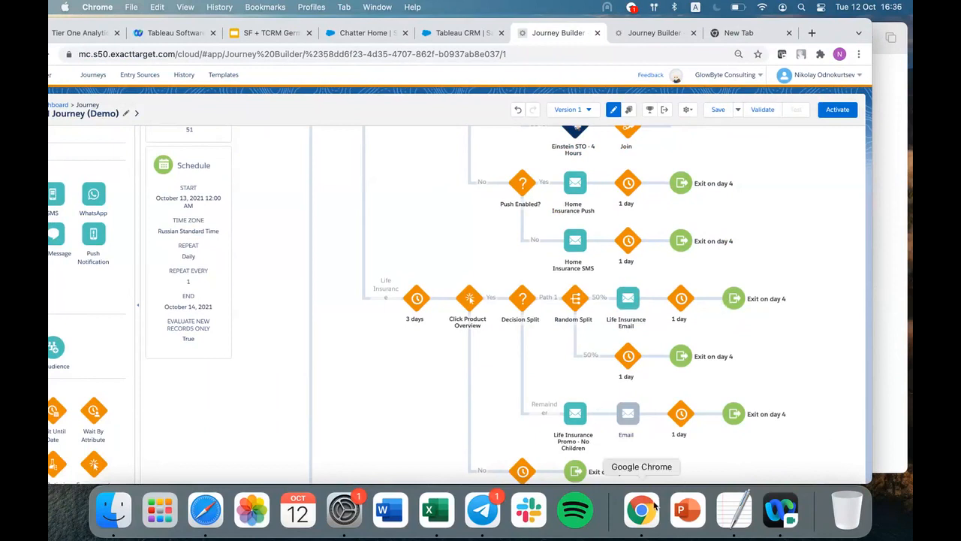
left_click(792, 518)
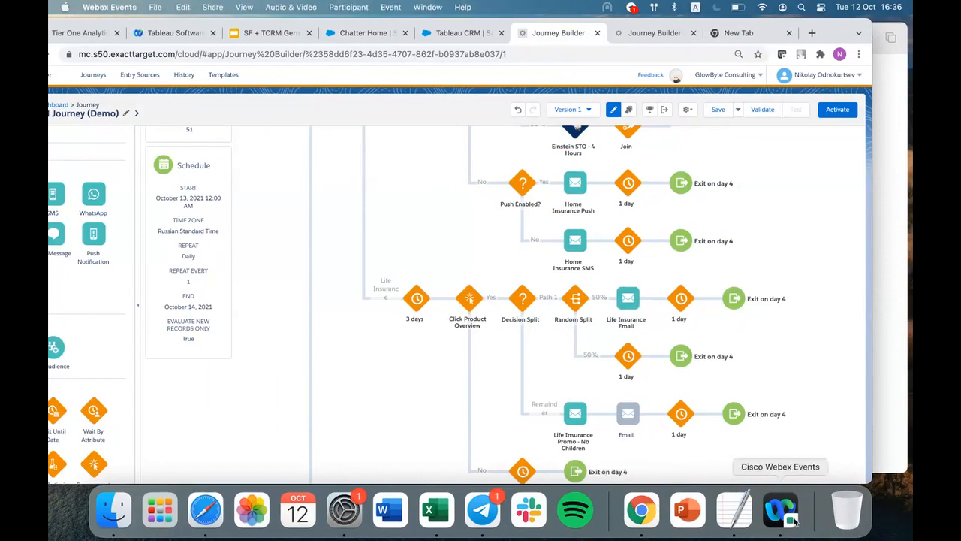
left_click(788, 516)
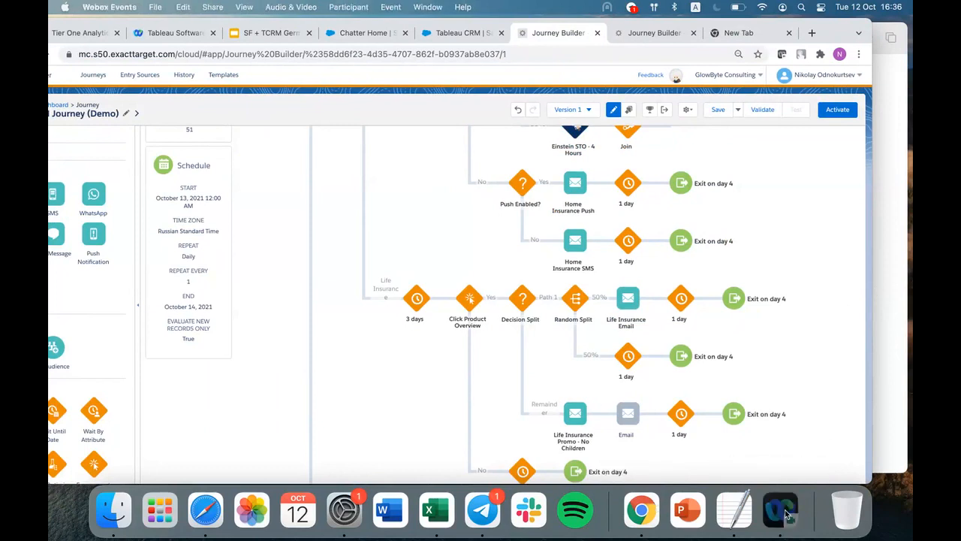